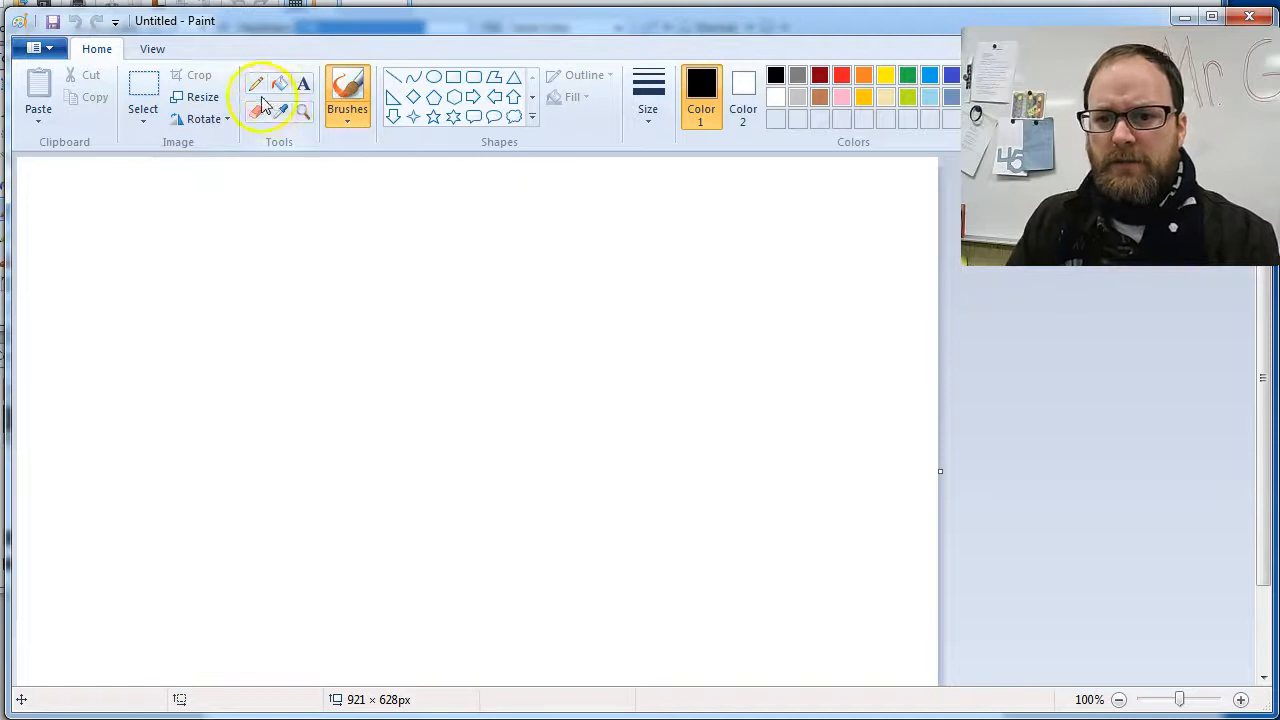
Step: Fill the blank canvas with black and refill it with red
click(277, 89)
click(297, 291)
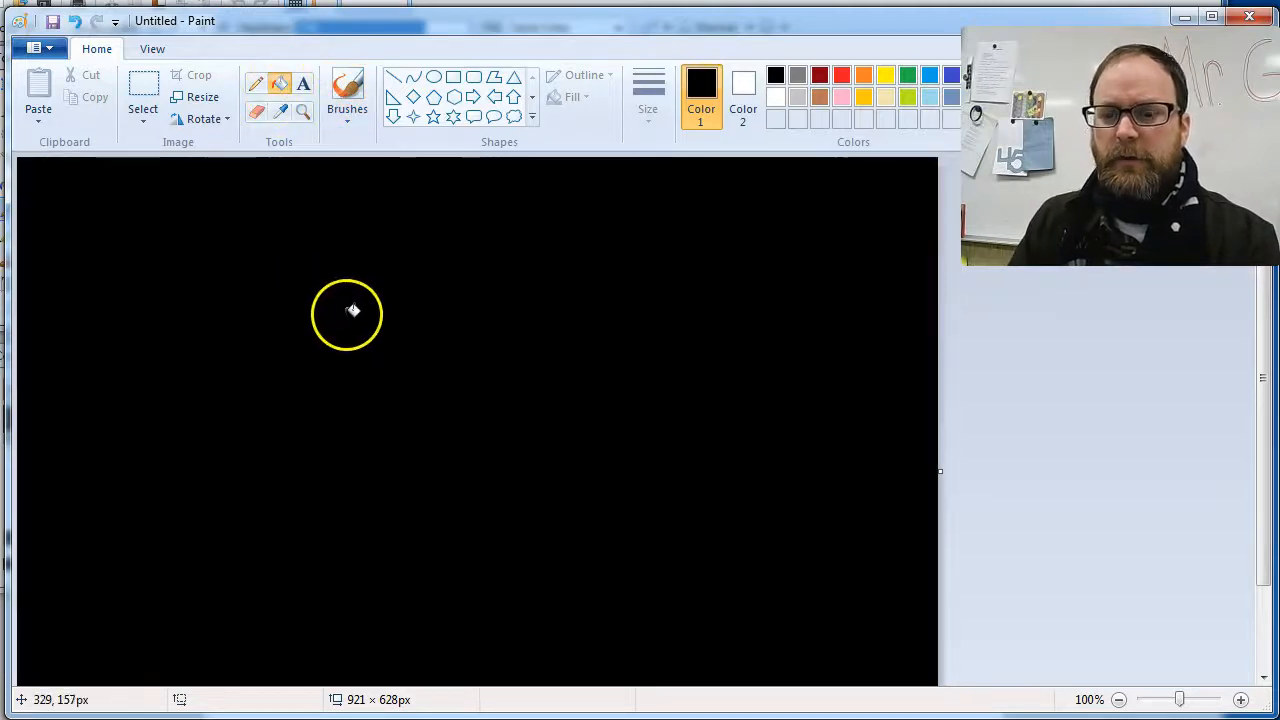
click(842, 77)
click(543, 369)
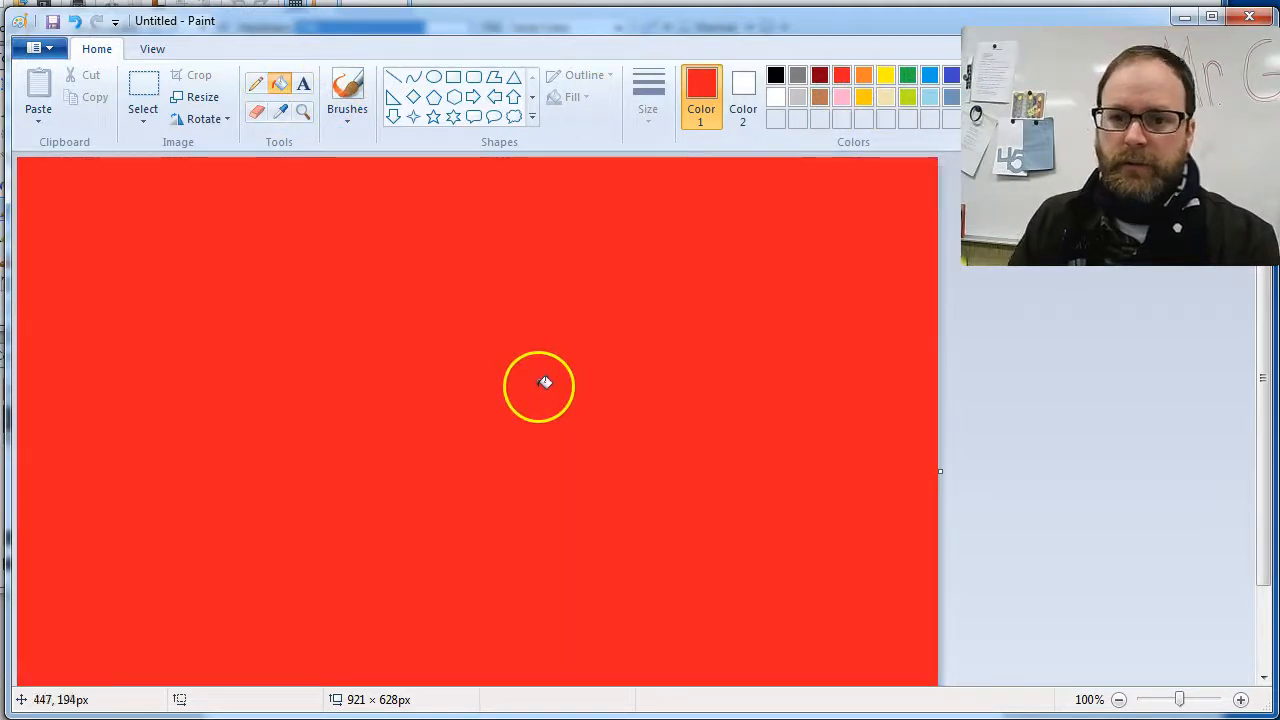
Step: Move a rectangular selection about 296 by 263 px down and right, and move a smaller rectangle from the canvas's upper right down and left
click(147, 90)
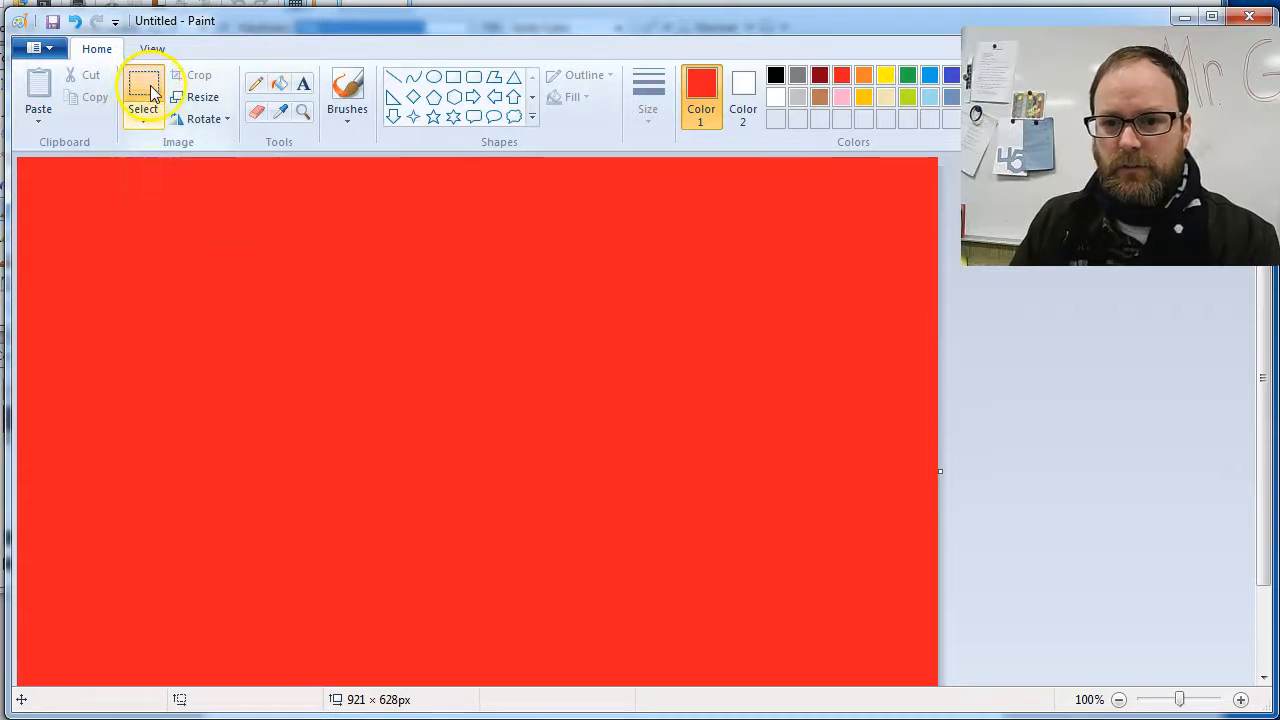
drag(159, 231, 456, 493)
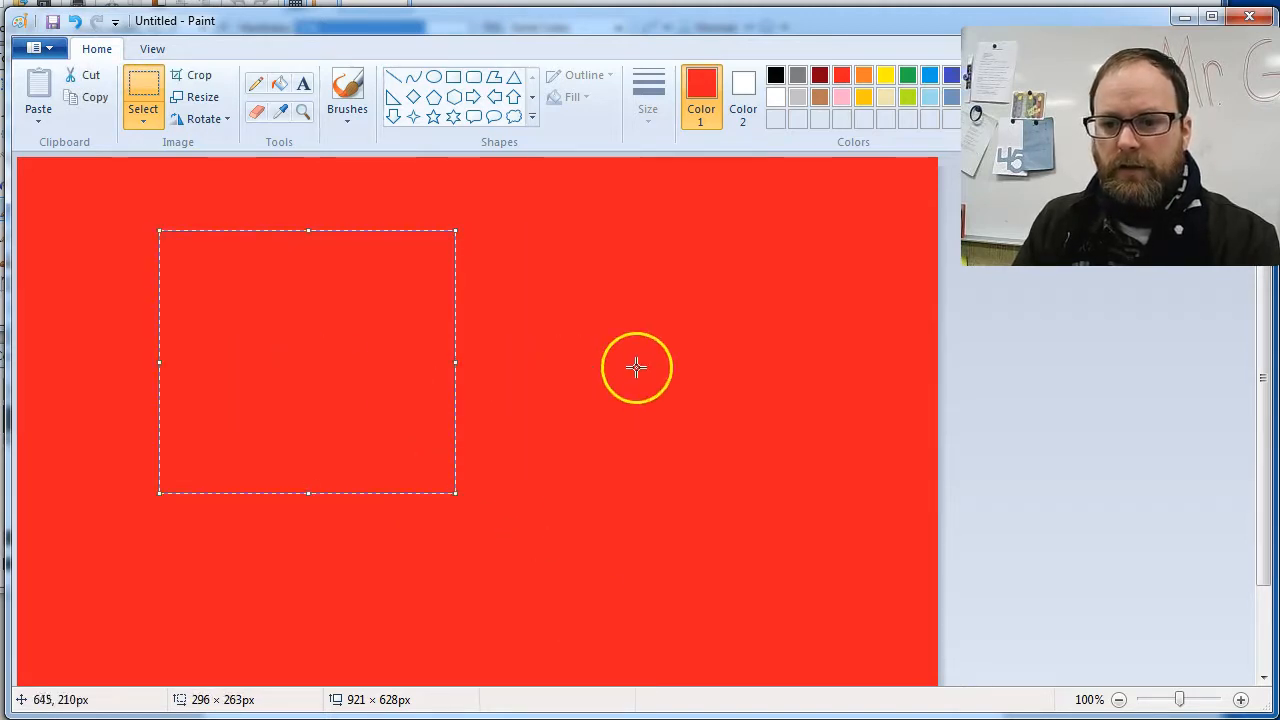
drag(277, 419, 360, 497)
click(557, 251)
drag(585, 233, 725, 393)
drag(654, 329, 522, 518)
Step: Move a small red rectangle into the upper-right white gap, and move a 59 by 30 px piece of it back into the hole left behind
drag(333, 376, 438, 439)
mouse_move(385, 402)
mouse_down()
mouse_move(642, 297)
mouse_move(655, 322)
mouse_move(680, 330)
mouse_up()
click(775, 305)
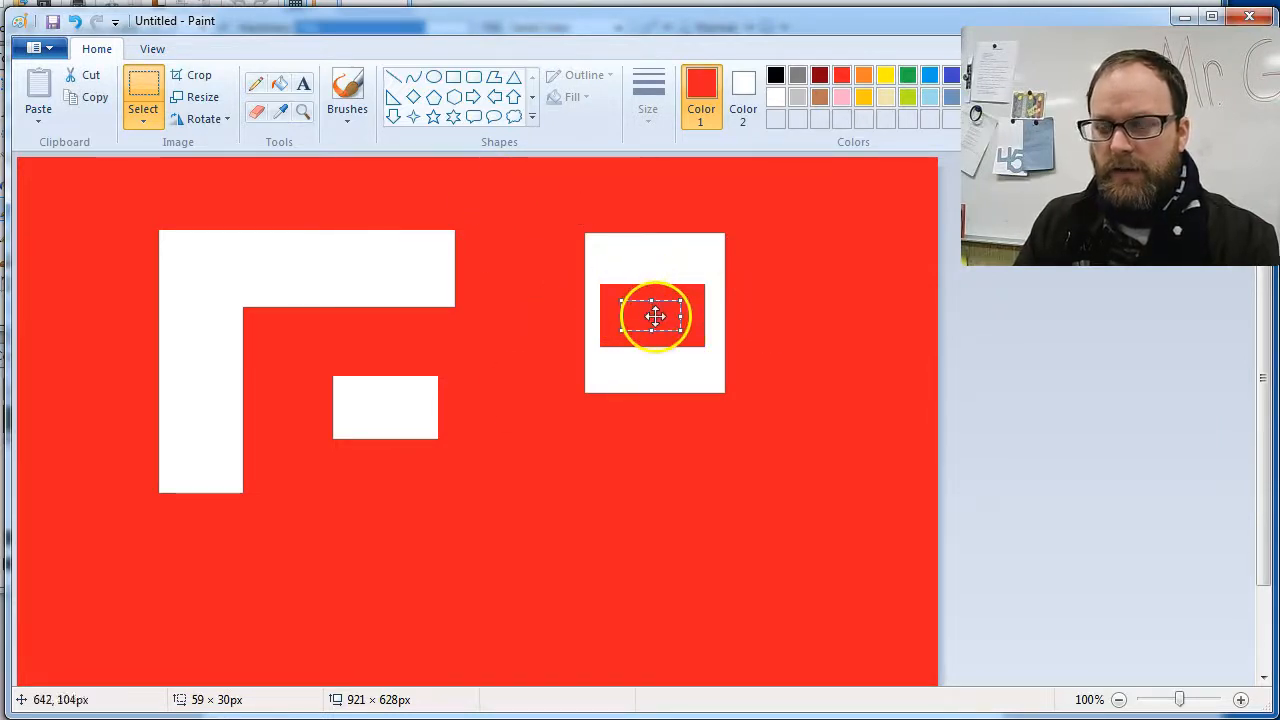
drag(652, 312, 386, 403)
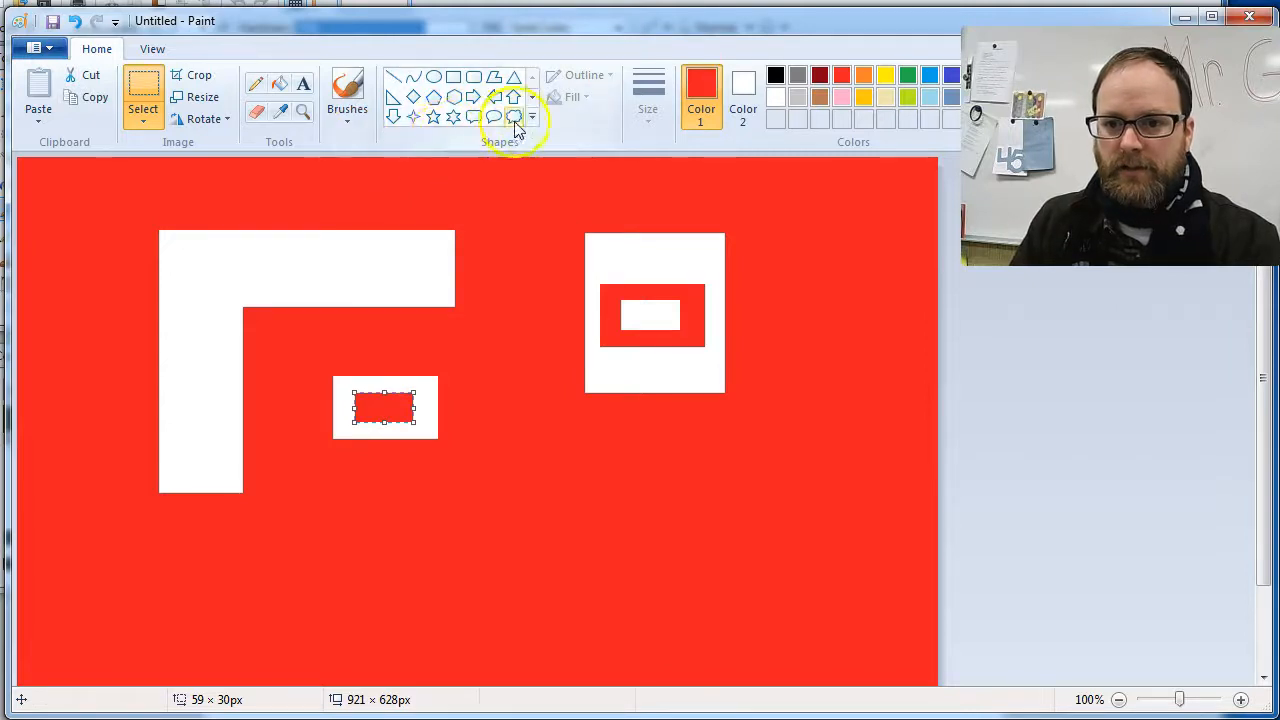
Step: Move an irregular Free-form selection from the canvas's lower middle up and right, and set Color 1 to gray
click(142, 122)
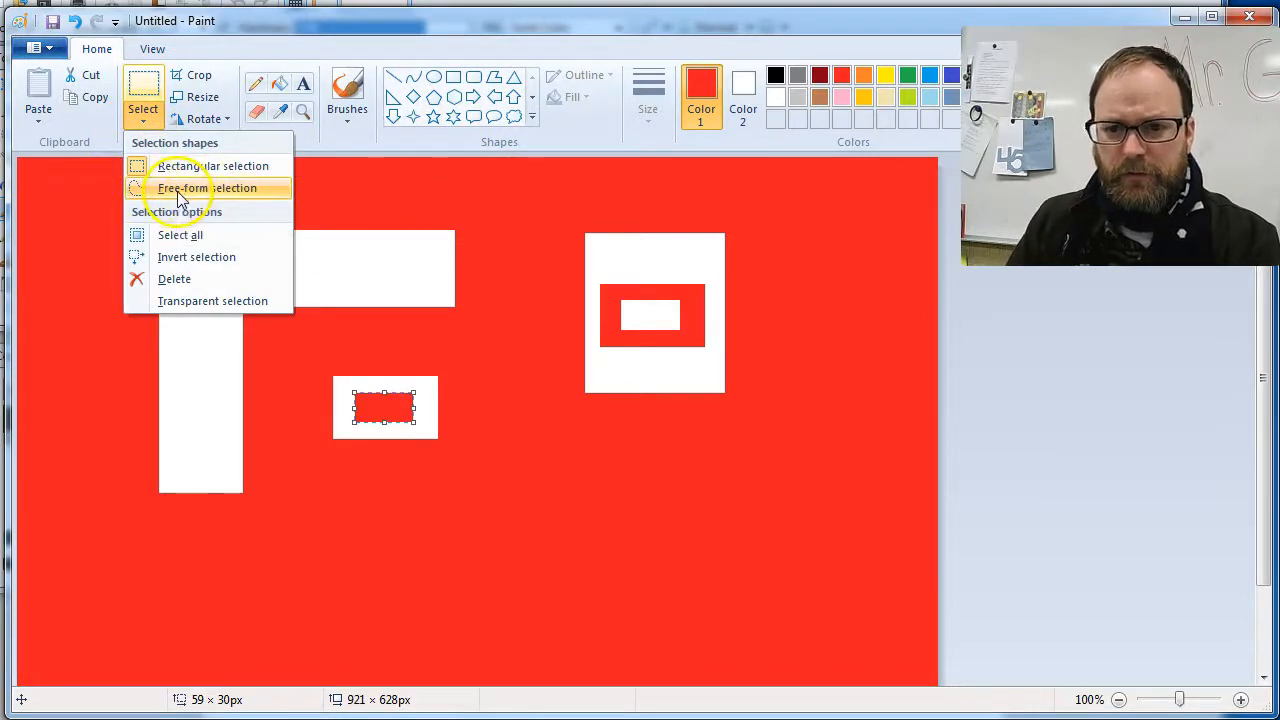
click(178, 190)
mouse_move(501, 531)
mouse_down()
mouse_move(537, 466)
mouse_move(651, 429)
mouse_move(598, 604)
mouse_up()
drag(537, 549, 510, 606)
drag(507, 546, 500, 528)
drag(591, 517, 851, 389)
click(798, 77)
click(842, 297)
drag(845, 316, 844, 317)
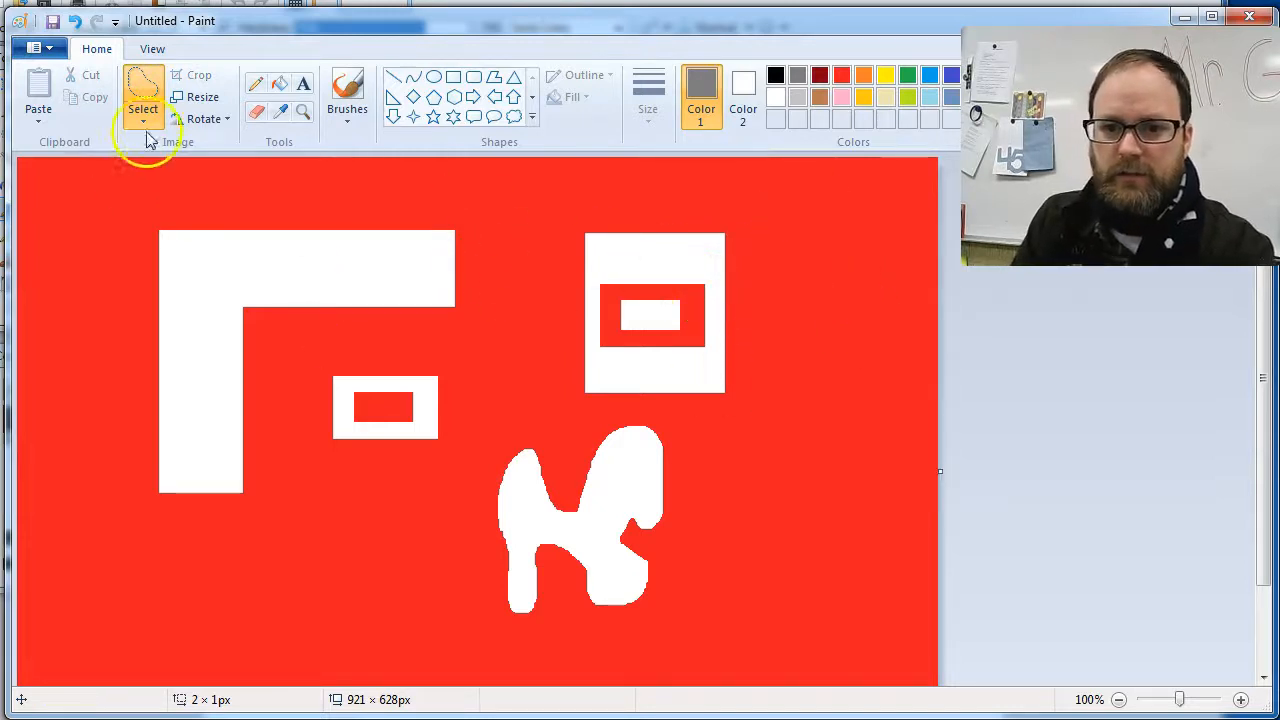
Step: Outline a tall free-form area along the canvas's right side and delete its contents
mouse_move(759, 201)
mouse_down()
mouse_move(762, 488)
mouse_move(783, 662)
mouse_move(892, 657)
mouse_move(924, 325)
mouse_up()
drag(855, 178, 766, 206)
key(Delete)
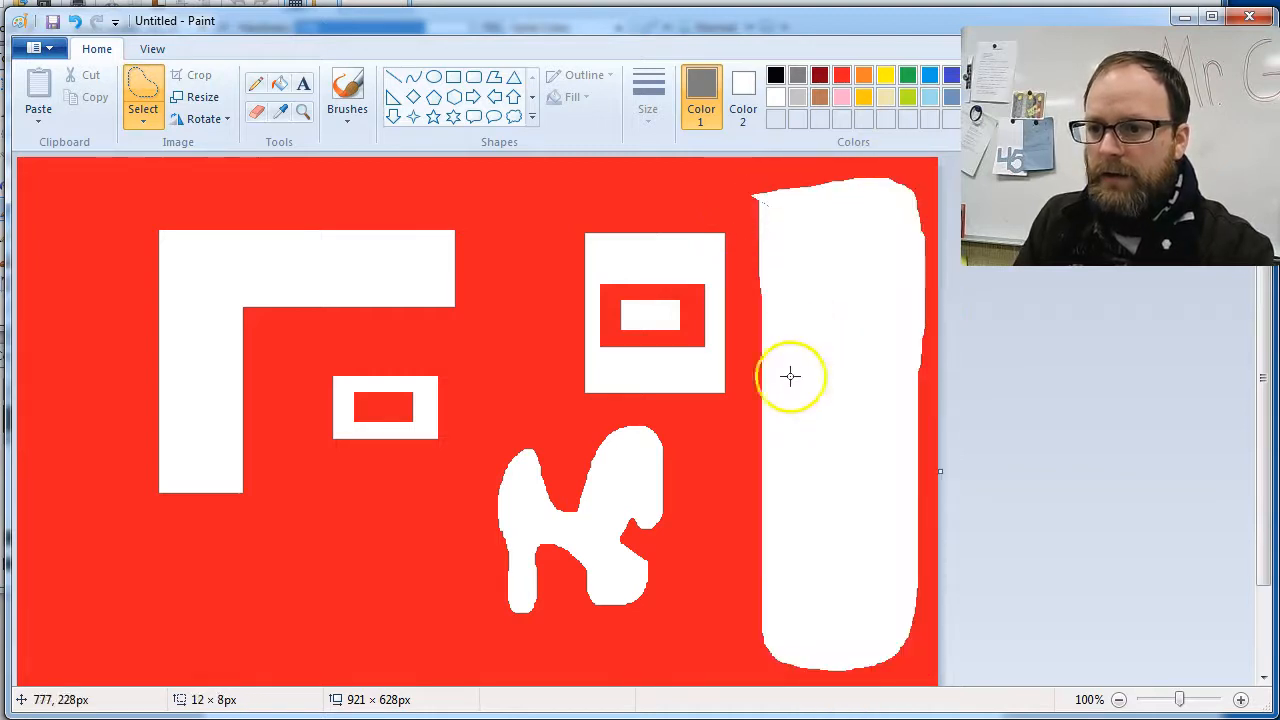
Step: Brush a thin and a thick dark red diagonal stroke and a thick red stroke inside the tall white area
click(346, 92)
click(349, 122)
click(347, 151)
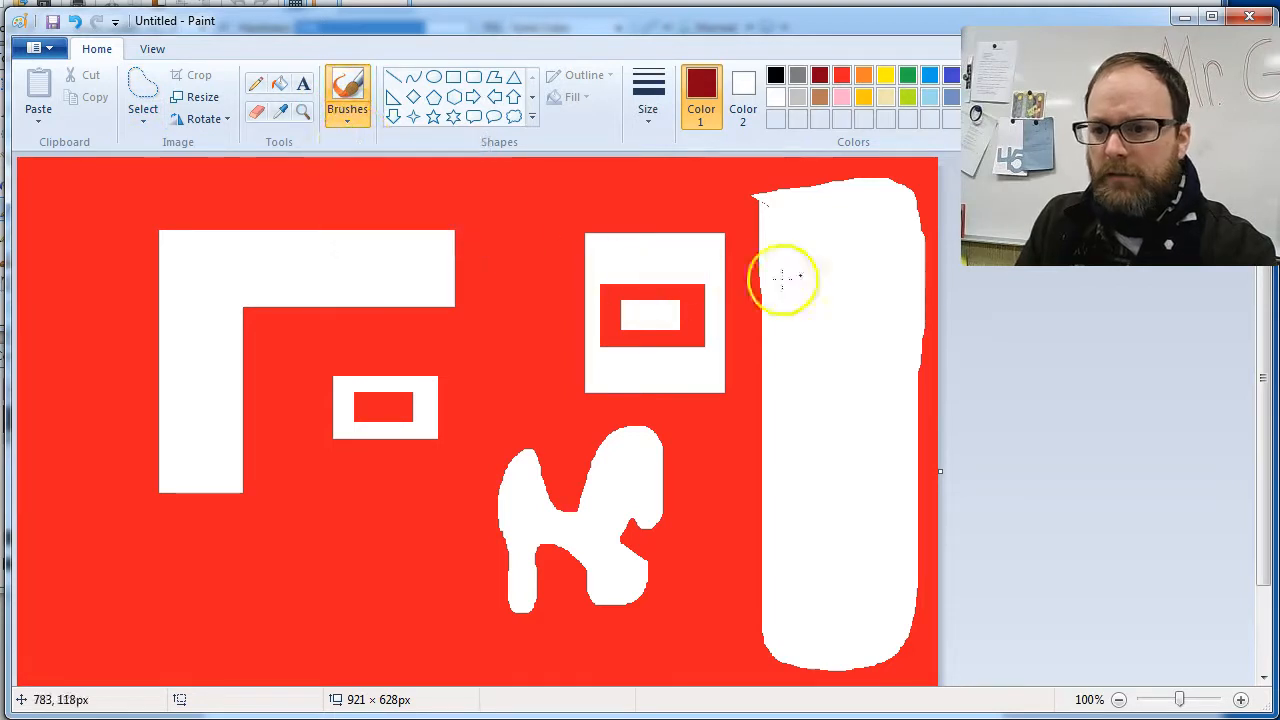
drag(776, 222, 854, 312)
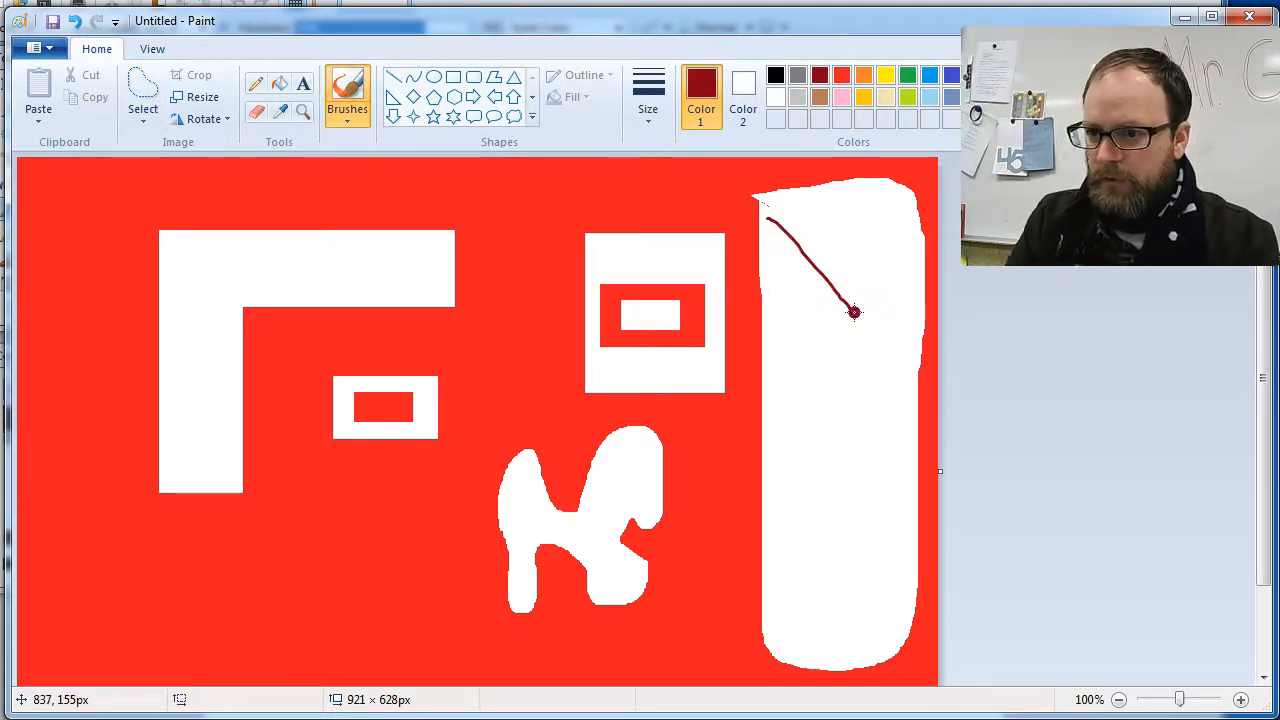
mouse_move(854, 312)
mouse_down()
mouse_move(783, 208)
mouse_move(798, 298)
mouse_move(853, 384)
mouse_up()
Step: Add parallel orange, yellow and green brush strokes beside the red stroke
click(863, 75)
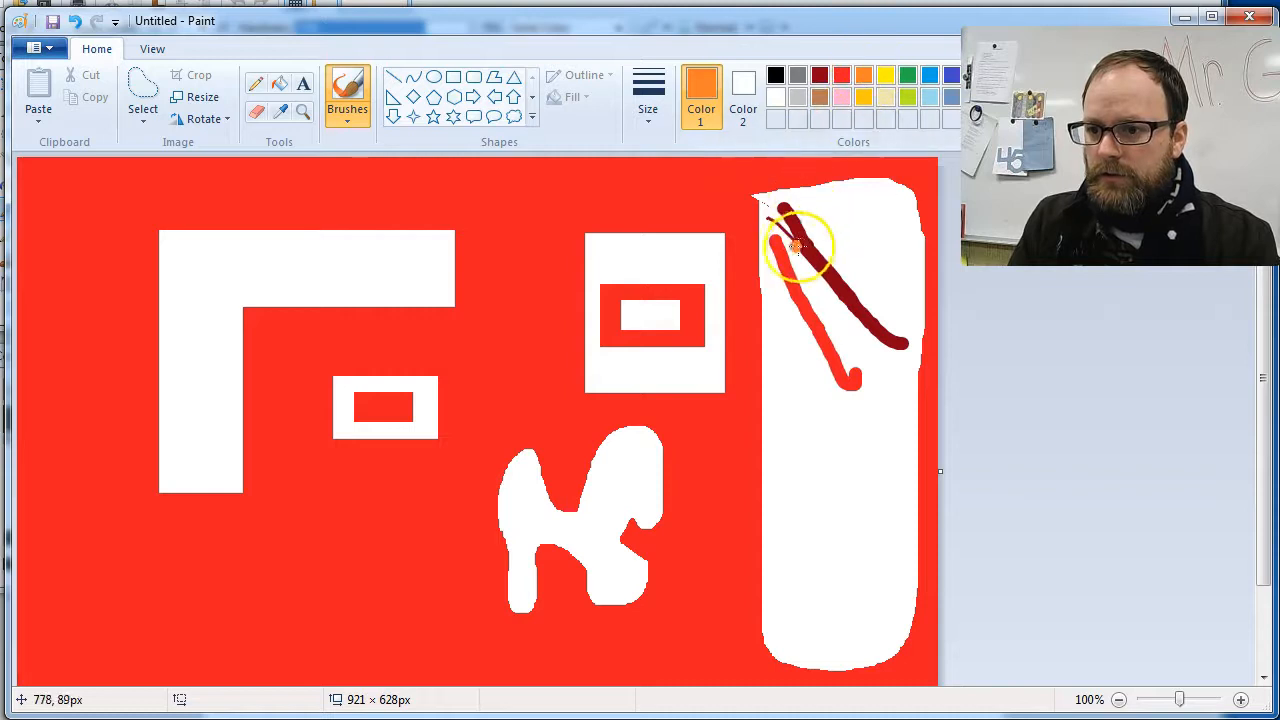
drag(792, 234, 849, 375)
click(885, 75)
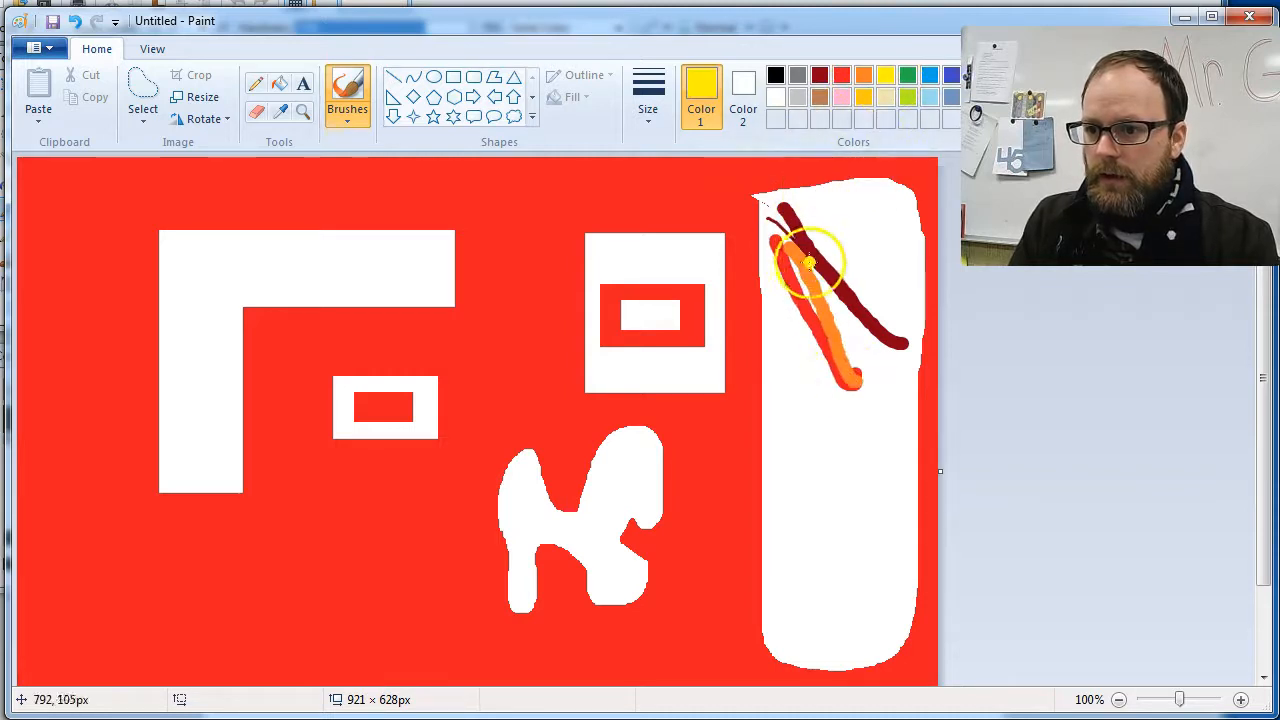
drag(803, 258, 869, 383)
click(907, 76)
drag(828, 268, 888, 393)
Step: Copy the multicoloured strokes four times across the upper canvas using Free-form selection, and copy that row to the lower canvas
click(143, 92)
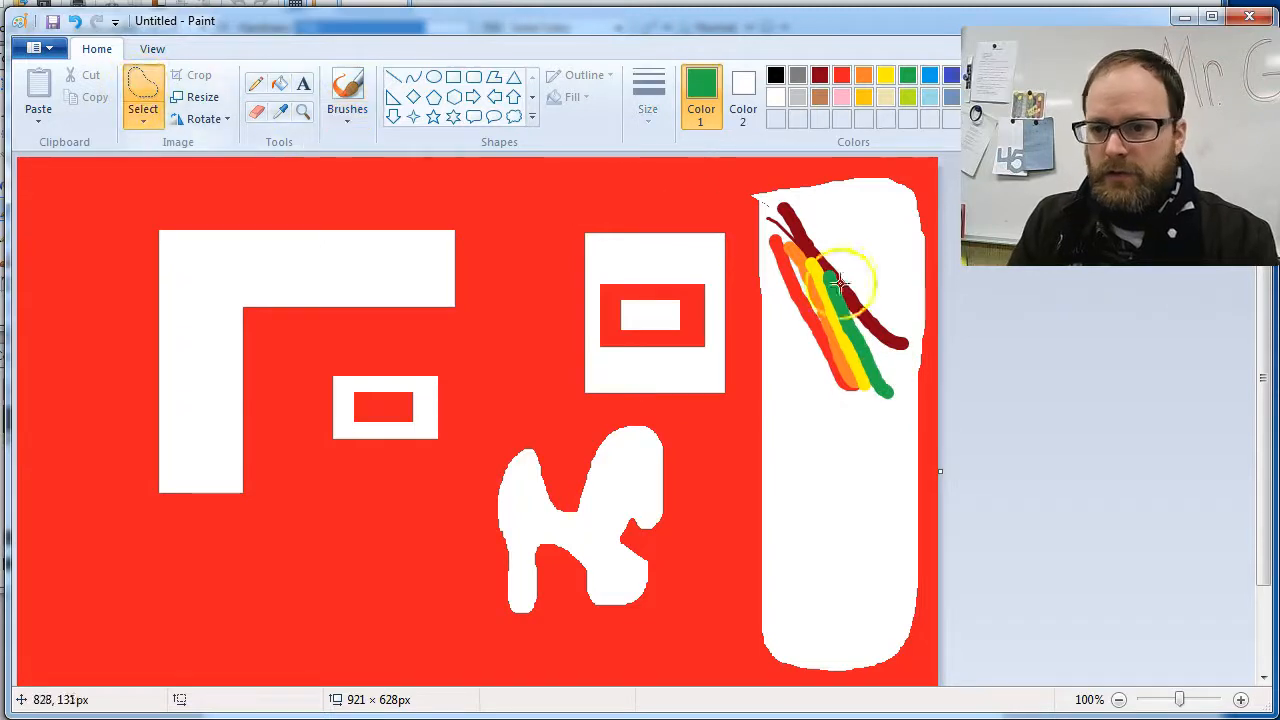
click(145, 128)
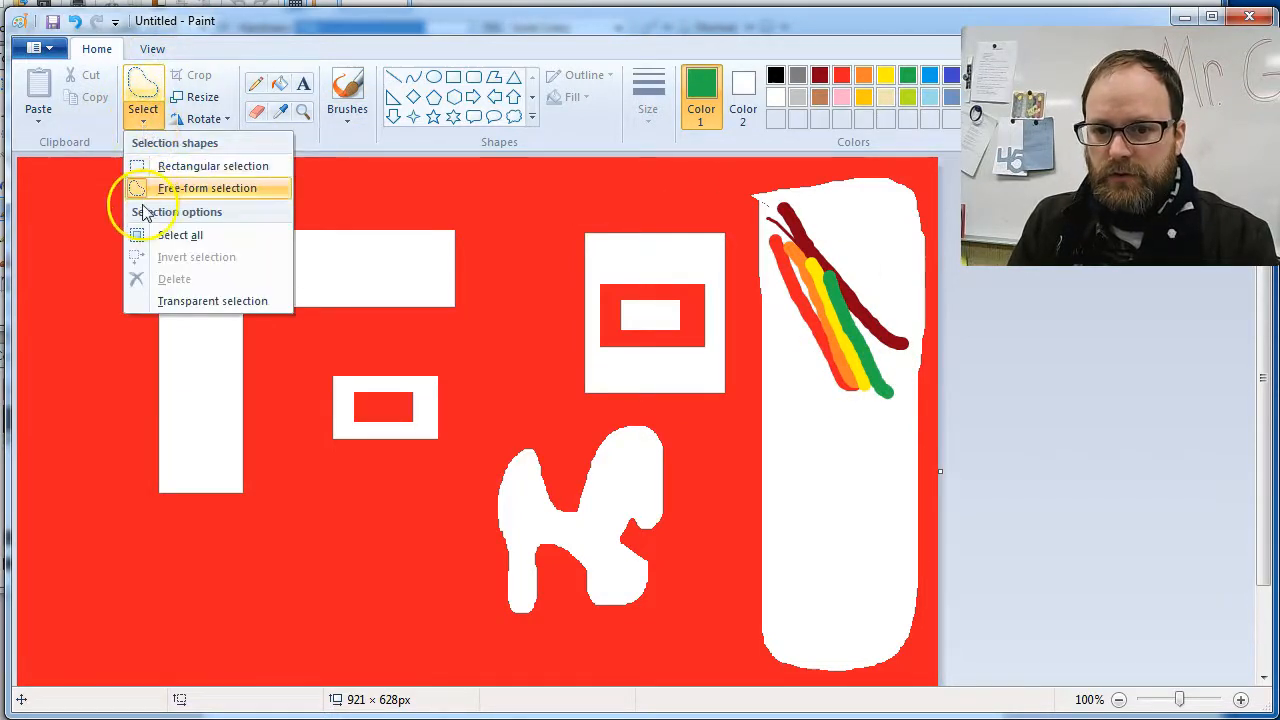
click(849, 398)
mouse_move(783, 289)
mouse_down()
mouse_move(840, 256)
mouse_move(910, 337)
mouse_move(893, 385)
mouse_move(850, 398)
mouse_up()
mouse_move(846, 330)
mouse_down()
mouse_move(825, 420)
mouse_move(851, 354)
mouse_move(529, 345)
mouse_move(911, 357)
mouse_move(846, 322)
mouse_move(808, 352)
mouse_move(674, 400)
mouse_move(518, 323)
mouse_move(365, 305)
mouse_move(154, 308)
mouse_up()
drag(742, 292, 746, 293)
mouse_move(41, 186)
mouse_down()
mouse_move(380, 420)
mouse_move(600, 320)
mouse_move(220, 191)
mouse_move(280, 298)
mouse_move(409, 391)
mouse_move(400, 514)
mouse_move(342, 517)
mouse_up()
Step: Turn on Transparent selection and place another copy of the selected row of strokes at the canvas's upper right
click(145, 121)
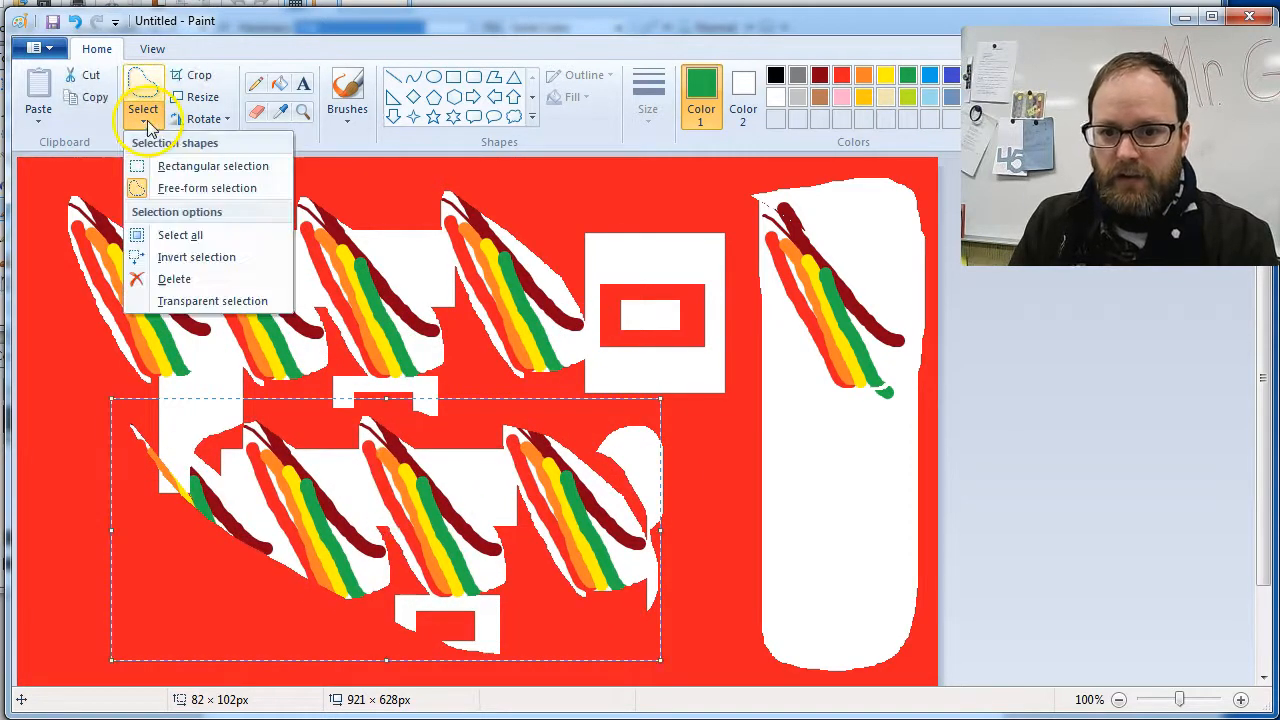
click(206, 300)
mouse_move(314, 523)
mouse_down()
mouse_move(465, 371)
mouse_move(549, 324)
mouse_move(609, 332)
mouse_move(622, 380)
mouse_move(580, 371)
mouse_up()
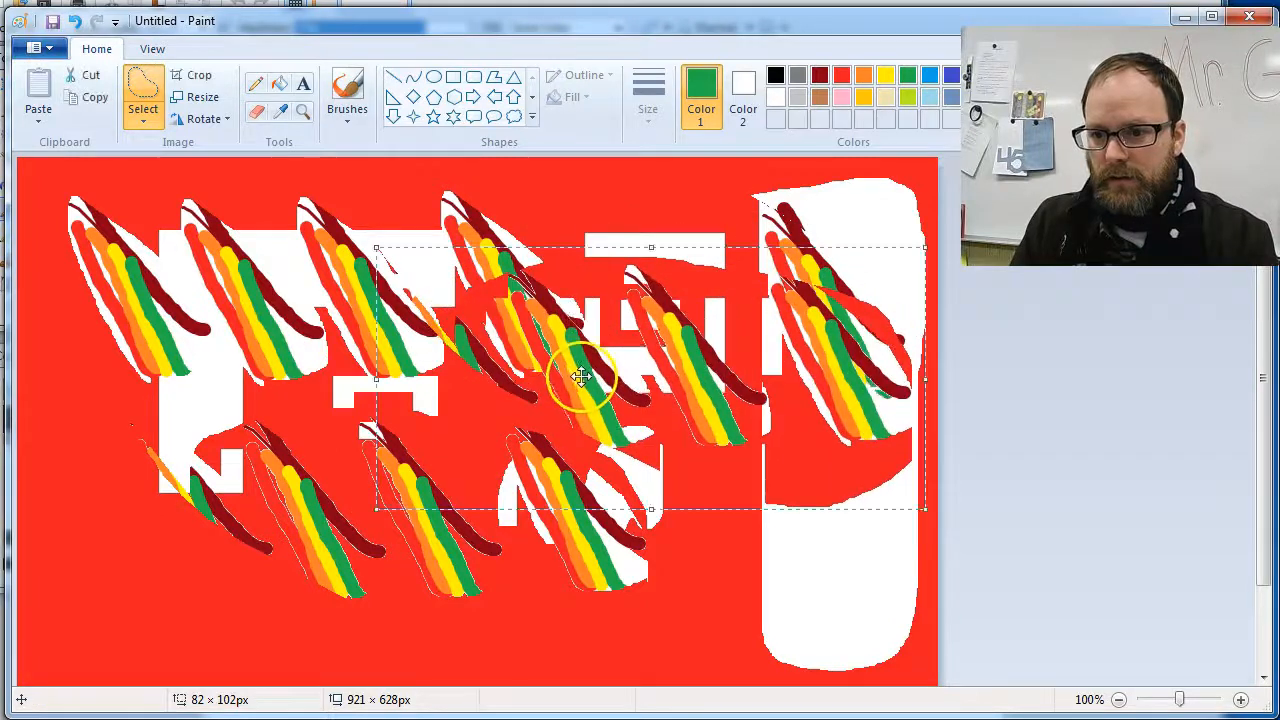
Step: Copy part of the upper-right strokes to the canvas's lower left, and move a free-form piece of the white column's upper edge leftward
click(723, 206)
mouse_move(766, 246)
mouse_down()
mouse_move(909, 434)
mouse_move(828, 235)
mouse_move(775, 294)
mouse_move(772, 503)
mouse_move(680, 557)
mouse_move(694, 514)
mouse_move(110, 527)
mouse_up()
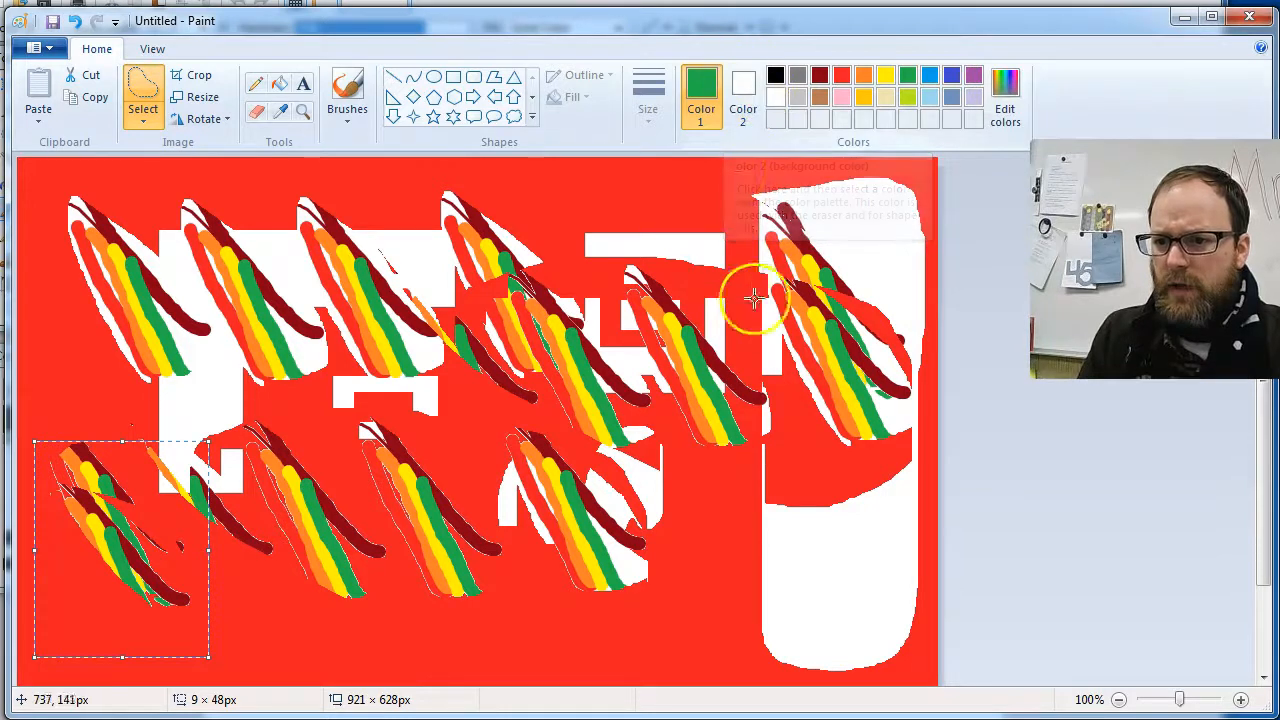
mouse_move(747, 502)
mouse_down()
mouse_move(801, 612)
mouse_move(882, 575)
mouse_move(904, 508)
mouse_move(877, 479)
mouse_move(740, 487)
mouse_up()
mouse_move(830, 525)
mouse_down()
mouse_move(744, 527)
mouse_move(835, 562)
mouse_move(862, 541)
mouse_move(589, 538)
mouse_move(669, 583)
mouse_move(1026, 565)
mouse_move(797, 551)
mouse_move(829, 540)
mouse_move(706, 380)
mouse_move(593, 393)
mouse_move(743, 214)
mouse_move(752, 105)
mouse_up()
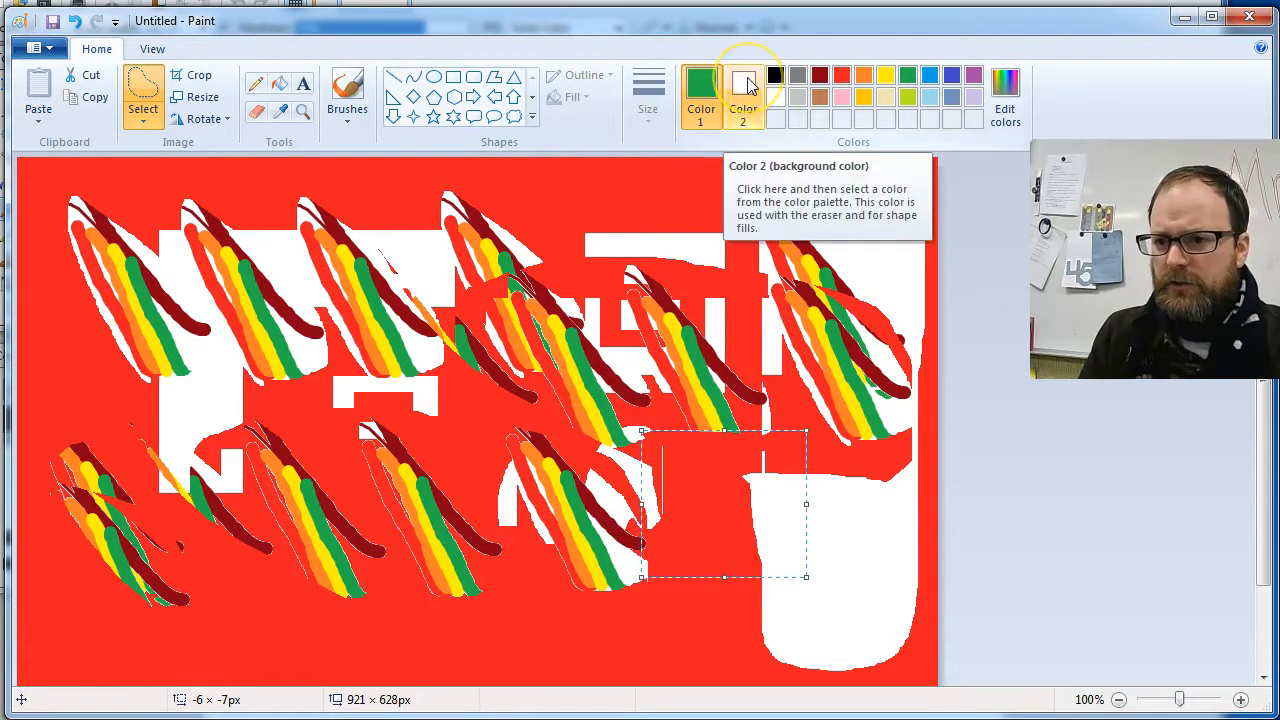
Step: Set Color 2 to red and move a free-form piece of the upper white bar down beside the white column
click(750, 85)
mouse_move(592, 165)
mouse_down()
mouse_move(615, 236)
mouse_move(692, 190)
mouse_up()
drag(572, 172, 585, 168)
mouse_move(640, 200)
mouse_down()
mouse_move(674, 234)
mouse_move(646, 203)
mouse_move(829, 308)
mouse_move(776, 571)
mouse_move(733, 502)
mouse_up()
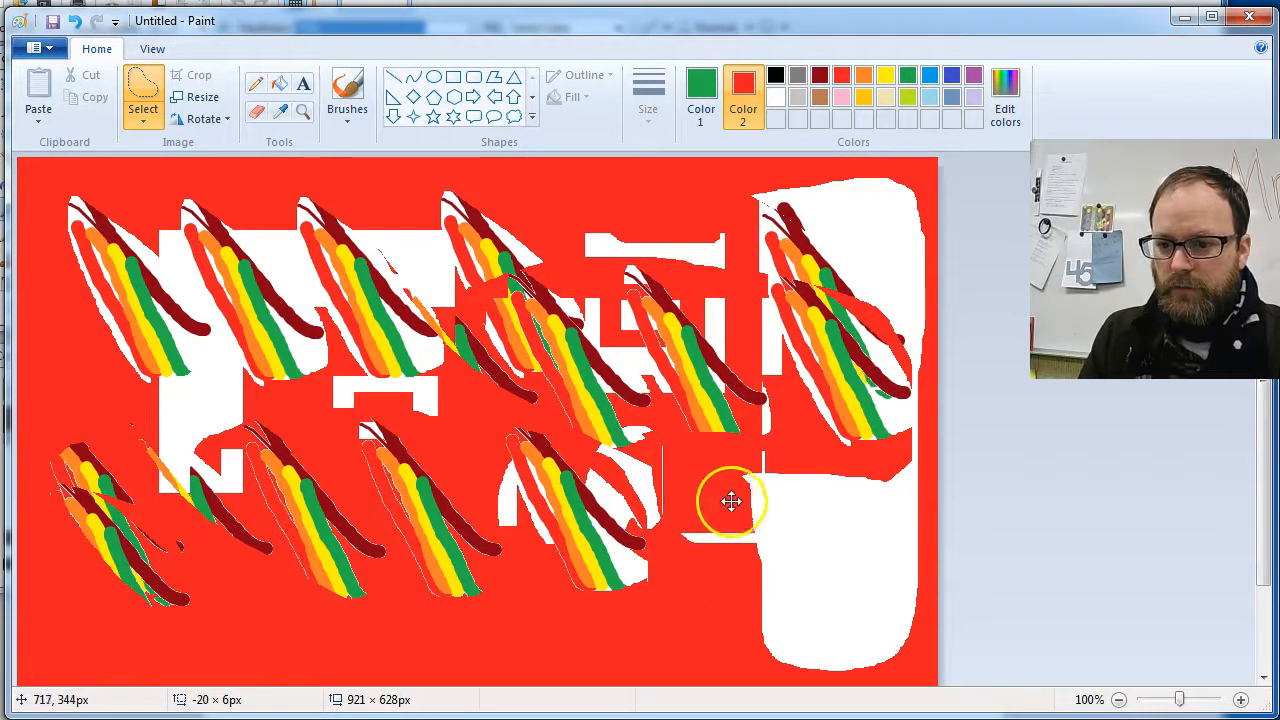
Step: Switch to Rectangular selection and start a new picture without saving the current one
click(143, 120)
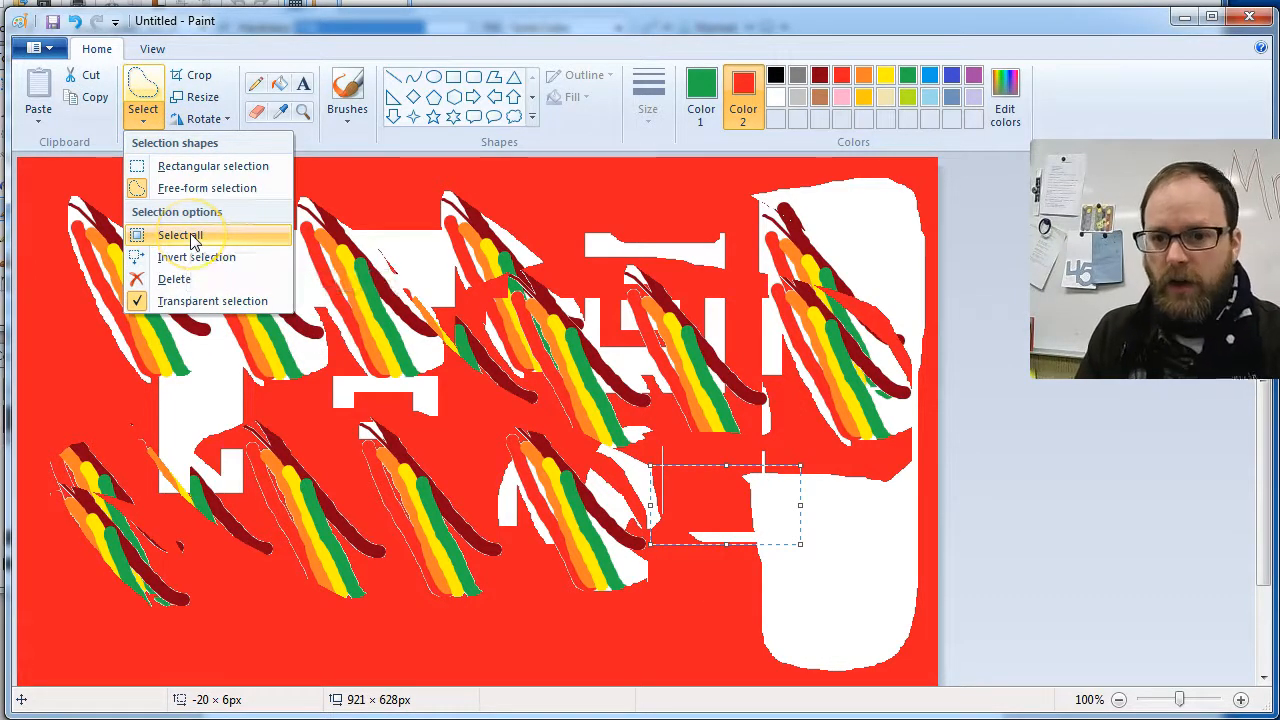
click(200, 166)
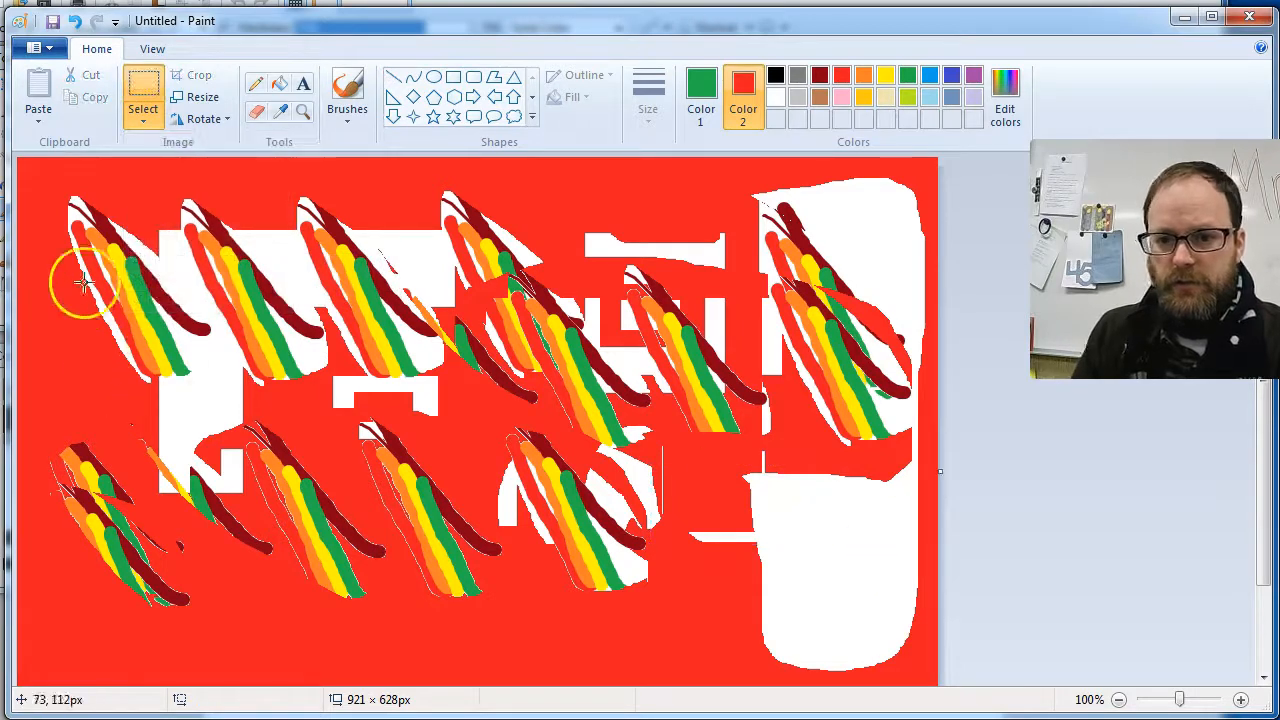
click(34, 47)
click(57, 80)
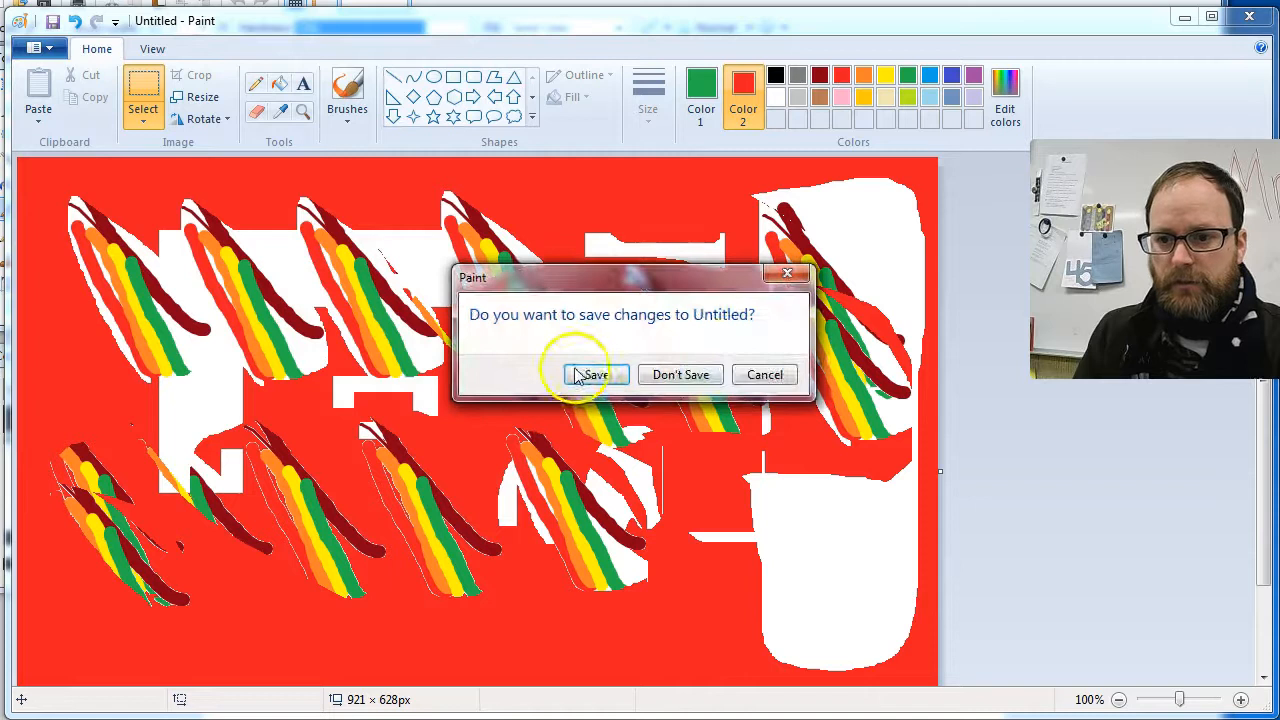
click(680, 375)
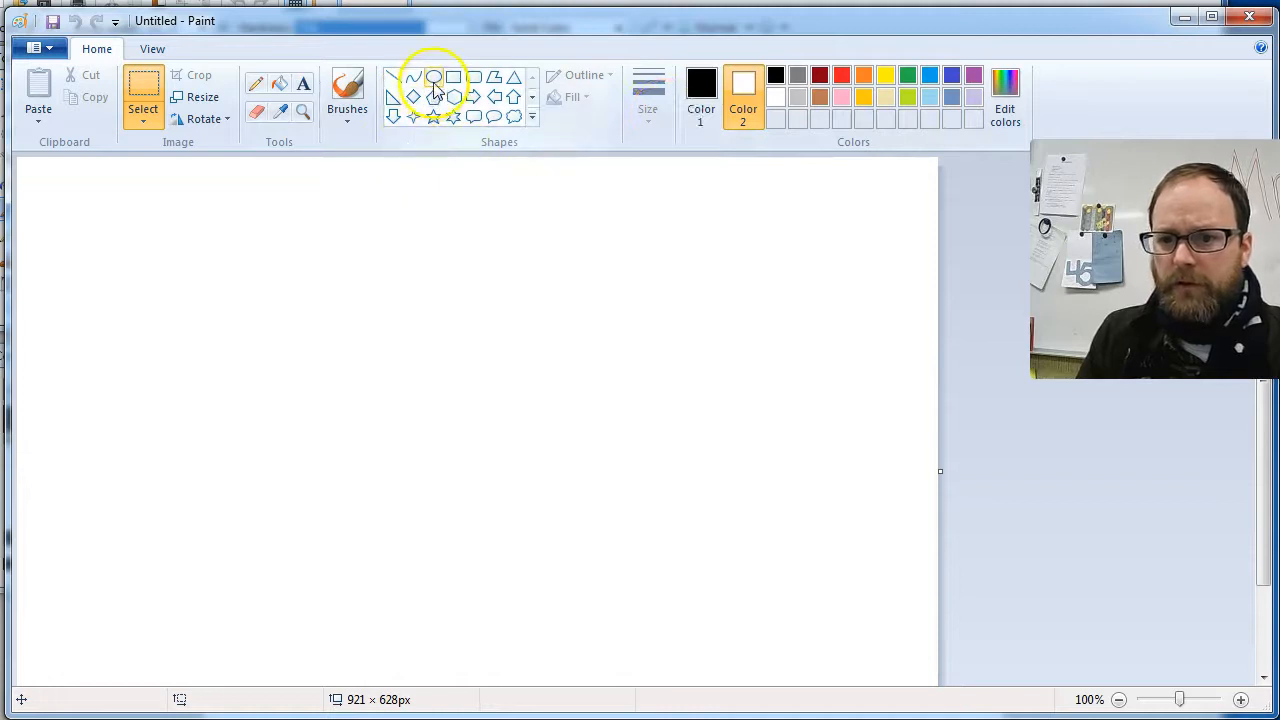
Step: Draw a black rectangular head about 100 by 74 px with two small ellipse eyes, copying the second eye from the first
click(452, 80)
drag(281, 237, 382, 311)
click(434, 78)
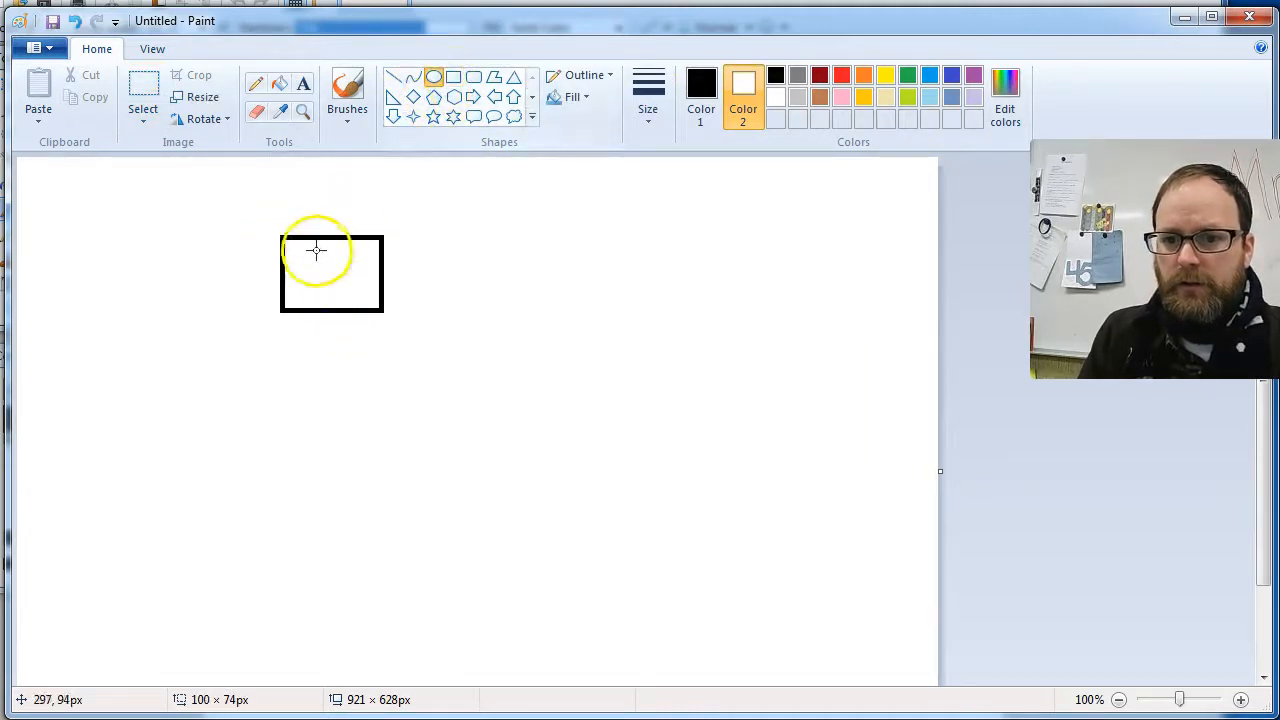
drag(300, 252, 325, 272)
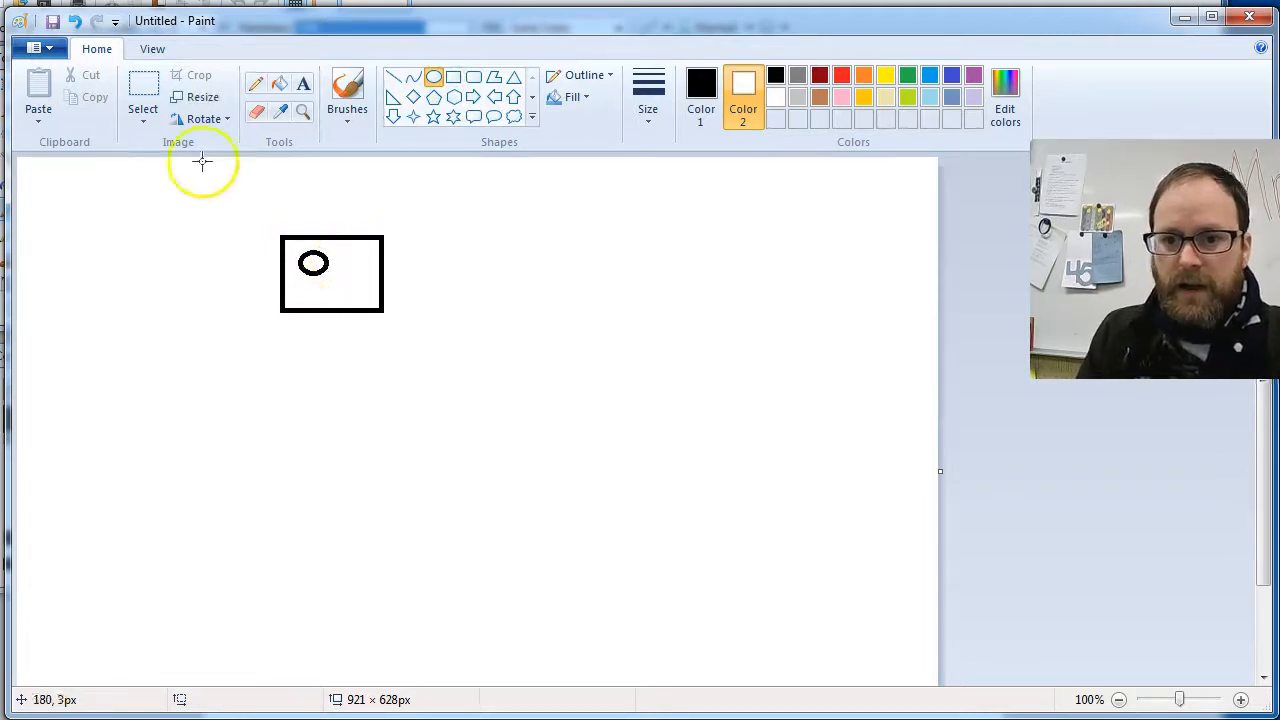
click(140, 100)
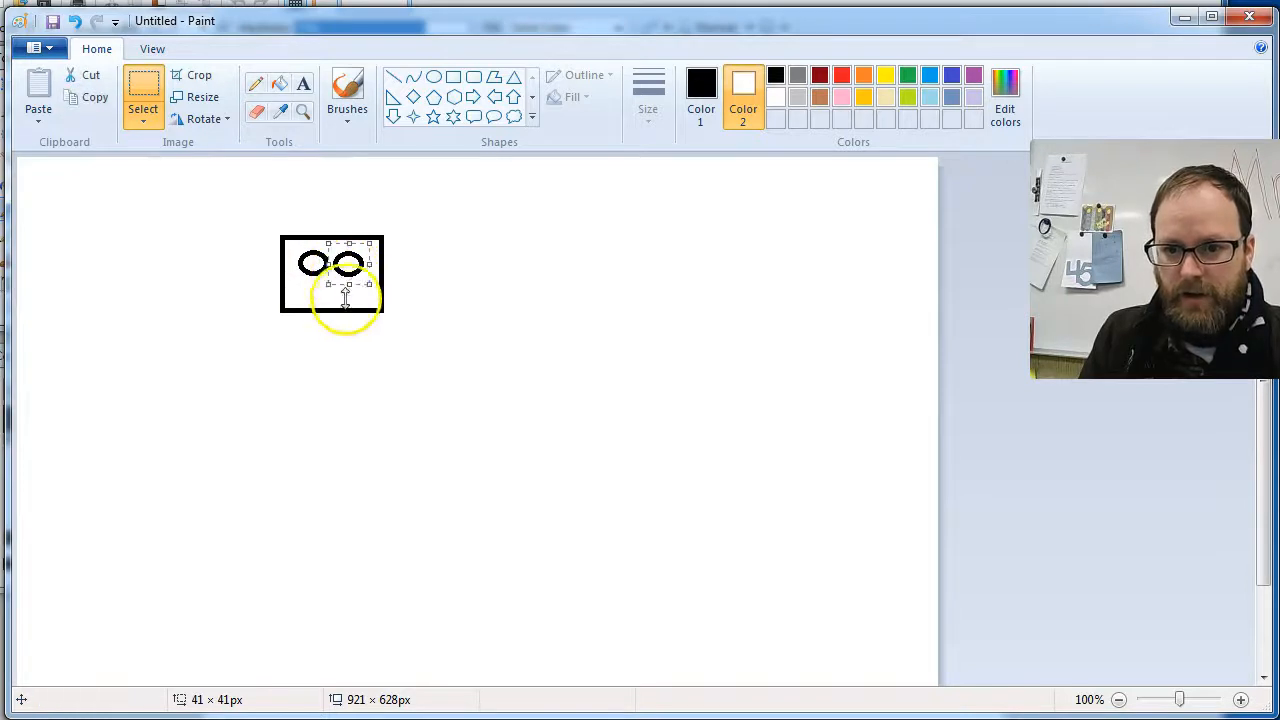
drag(452, 274, 456, 276)
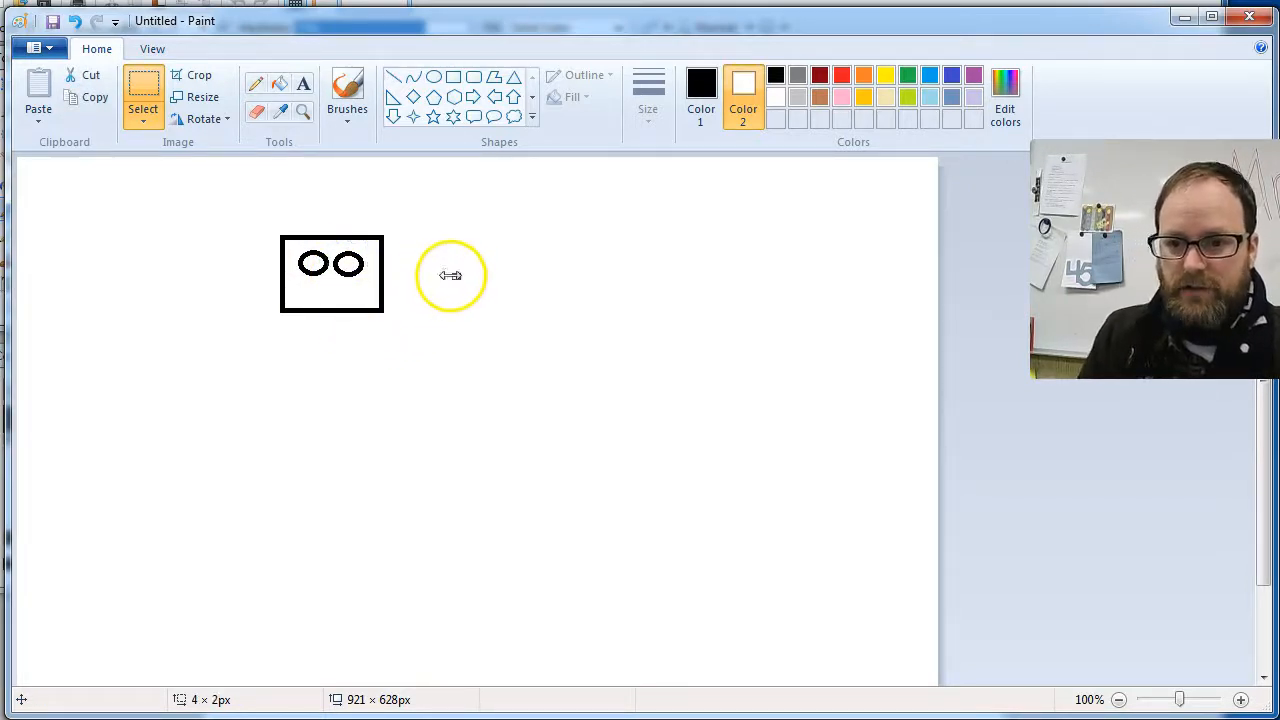
Step: Brush a nose dot and a thick smile on the face, and draw a rectangular neck about 16 by 25 px below the head
click(362, 92)
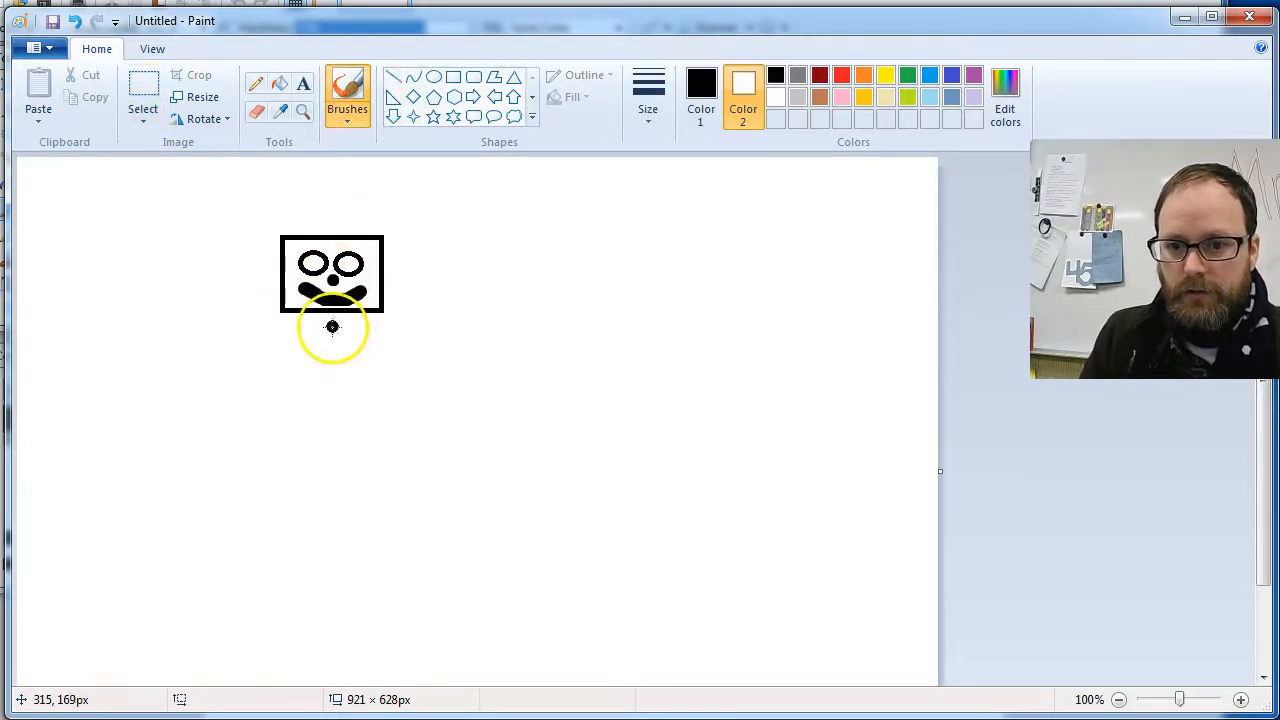
click(456, 80)
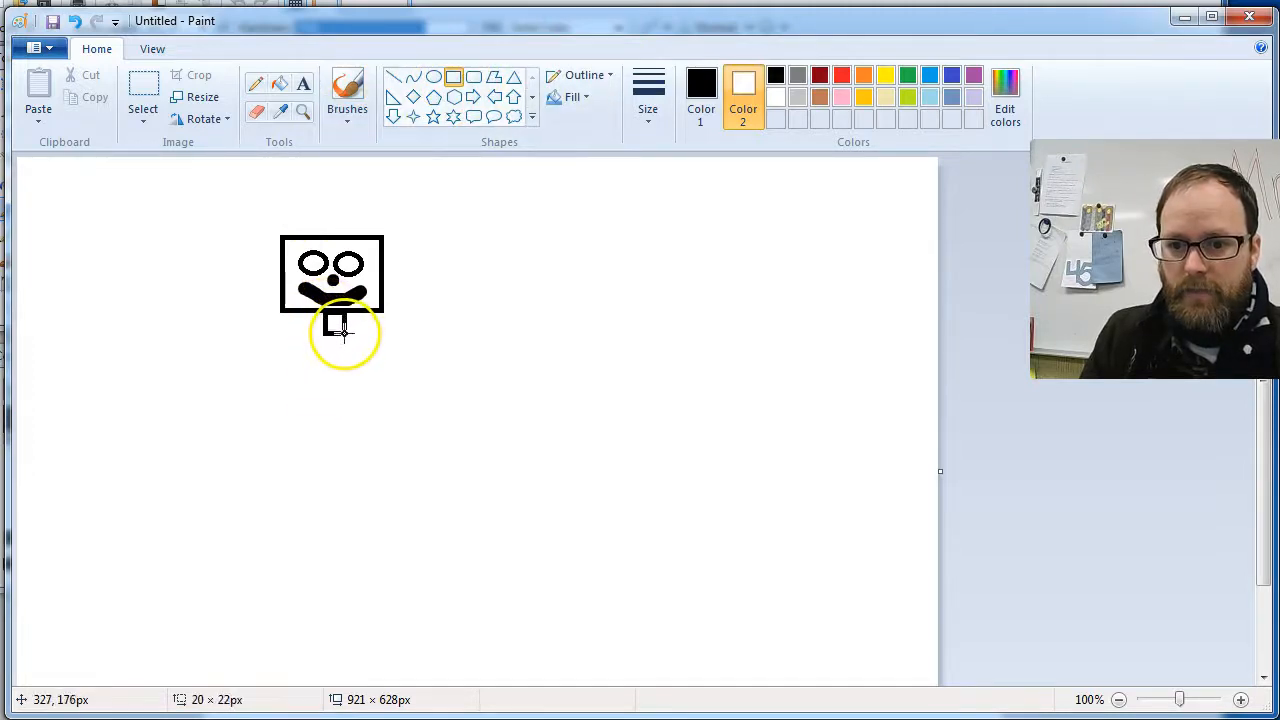
drag(340, 335, 339, 335)
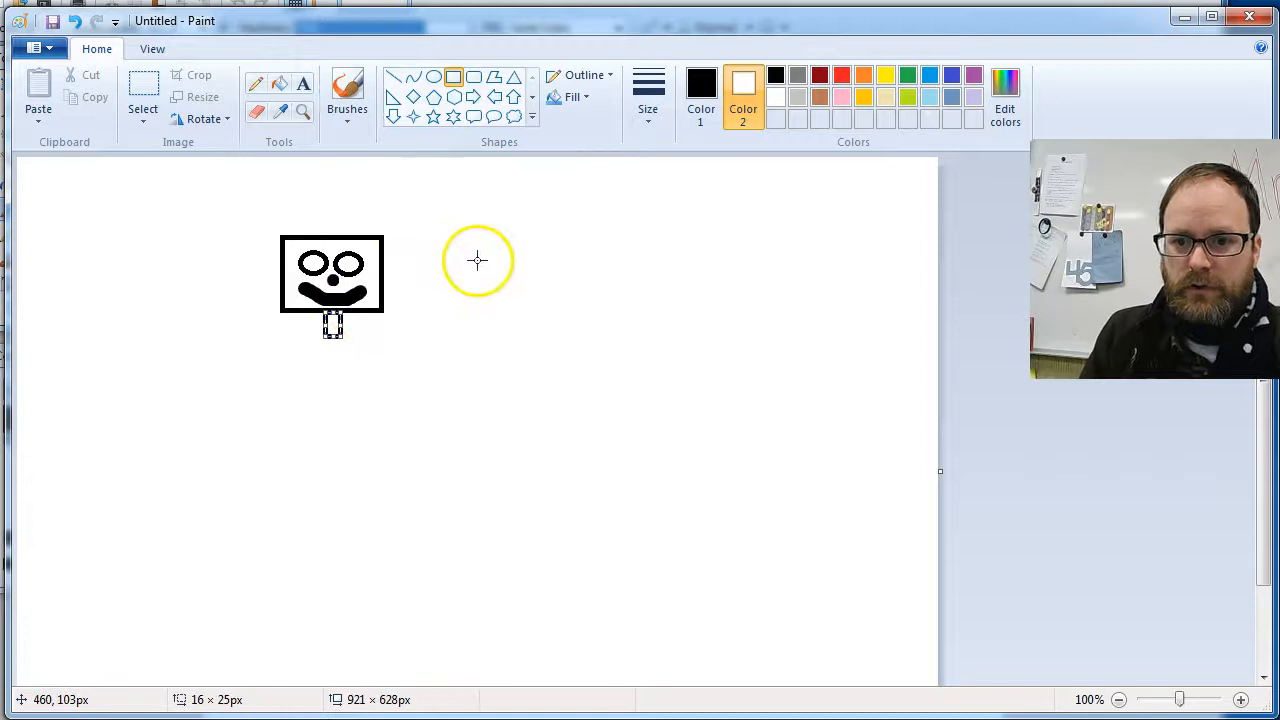
click(473, 330)
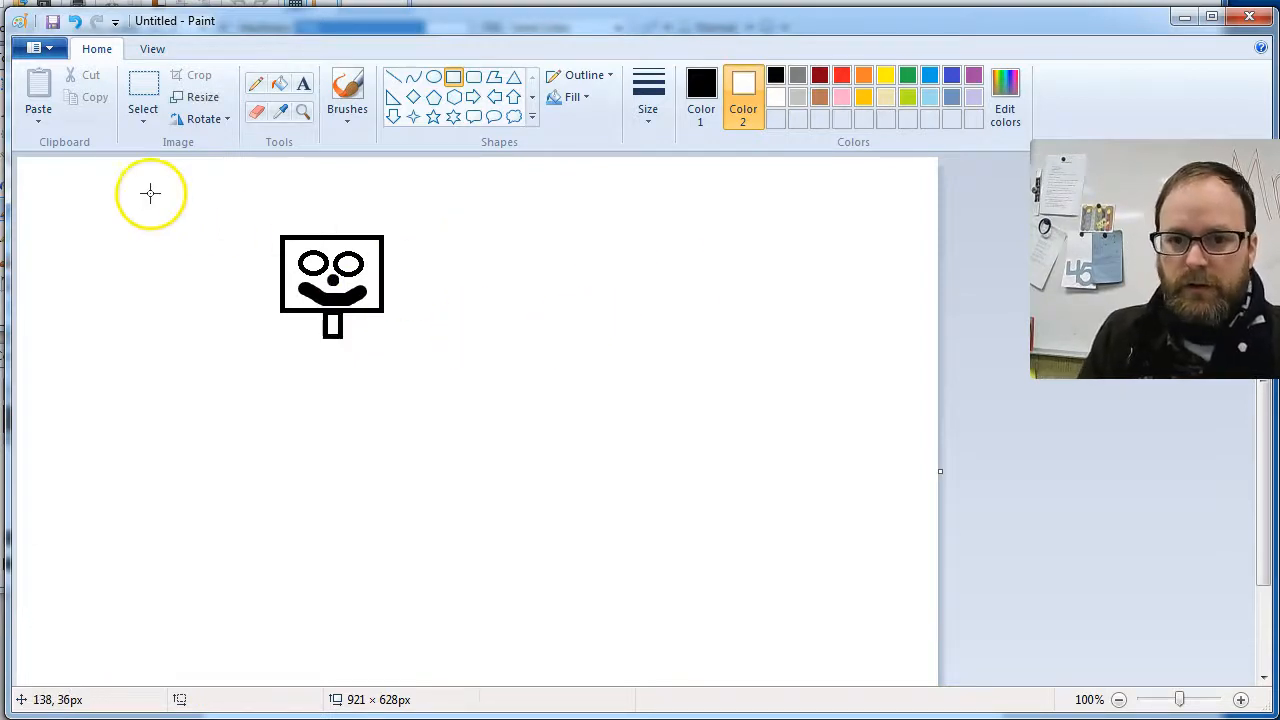
click(142, 110)
click(249, 220)
drag(258, 216, 406, 375)
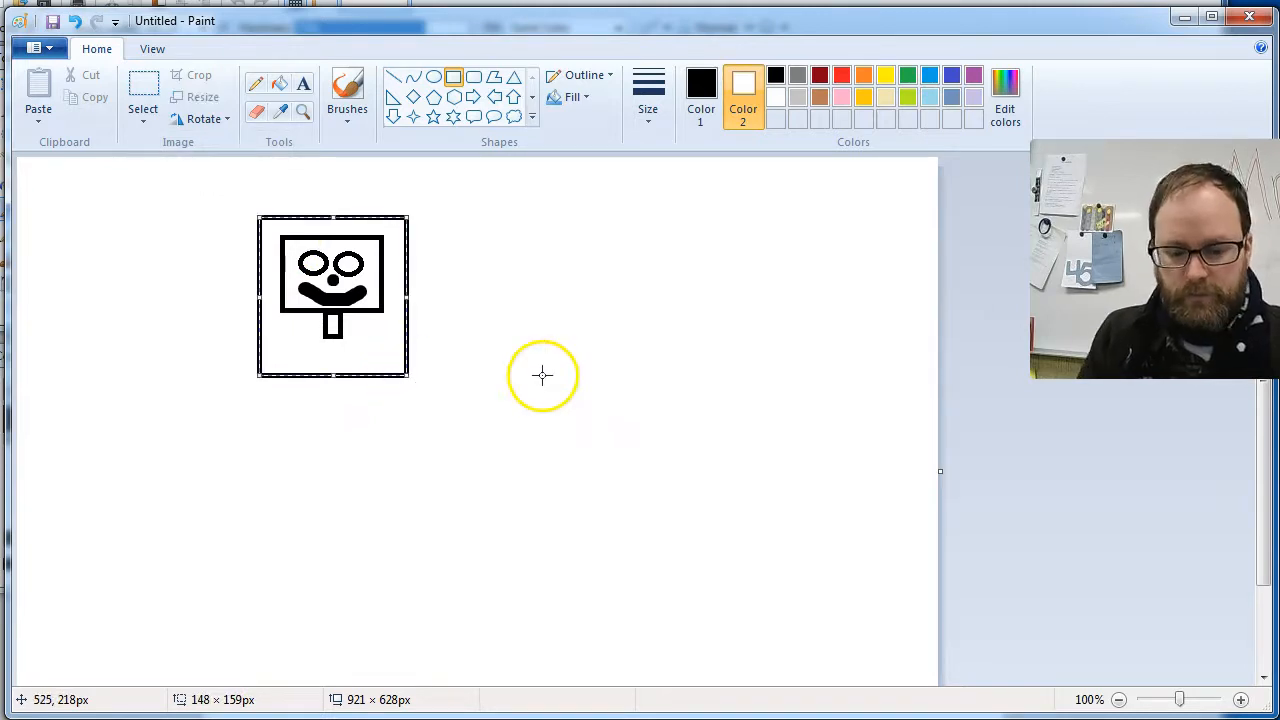
key(ctrl+z)
Step: Select the whole face and neck with a rectangle about 139 by 153 px and move them slightly left
click(141, 97)
drag(261, 210, 403, 351)
mouse_move(303, 296)
mouse_down()
mouse_move(634, 306)
mouse_move(420, 314)
mouse_move(857, 343)
mouse_move(304, 300)
mouse_up()
Step: Turn off Transparent selection, set Color 2 to red, and move the selected face slightly right and down
click(143, 122)
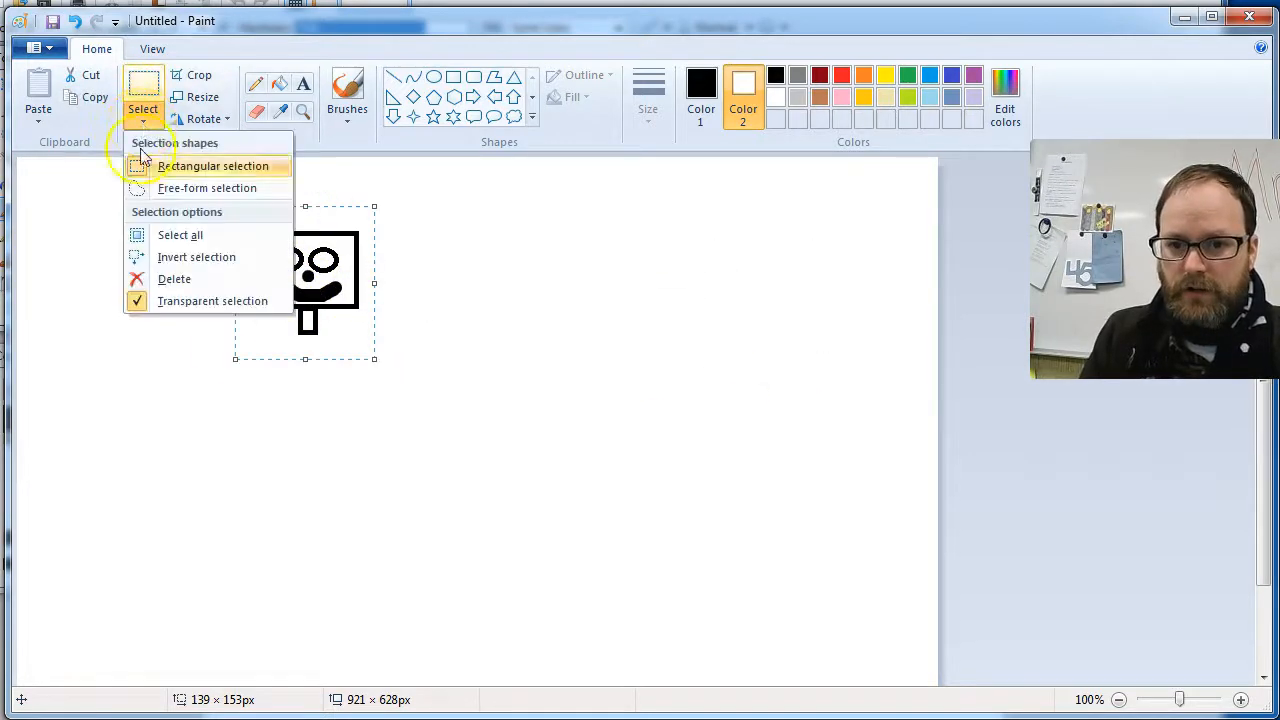
click(210, 301)
mouse_move(257, 286)
mouse_down()
mouse_move(337, 286)
mouse_move(327, 304)
mouse_up()
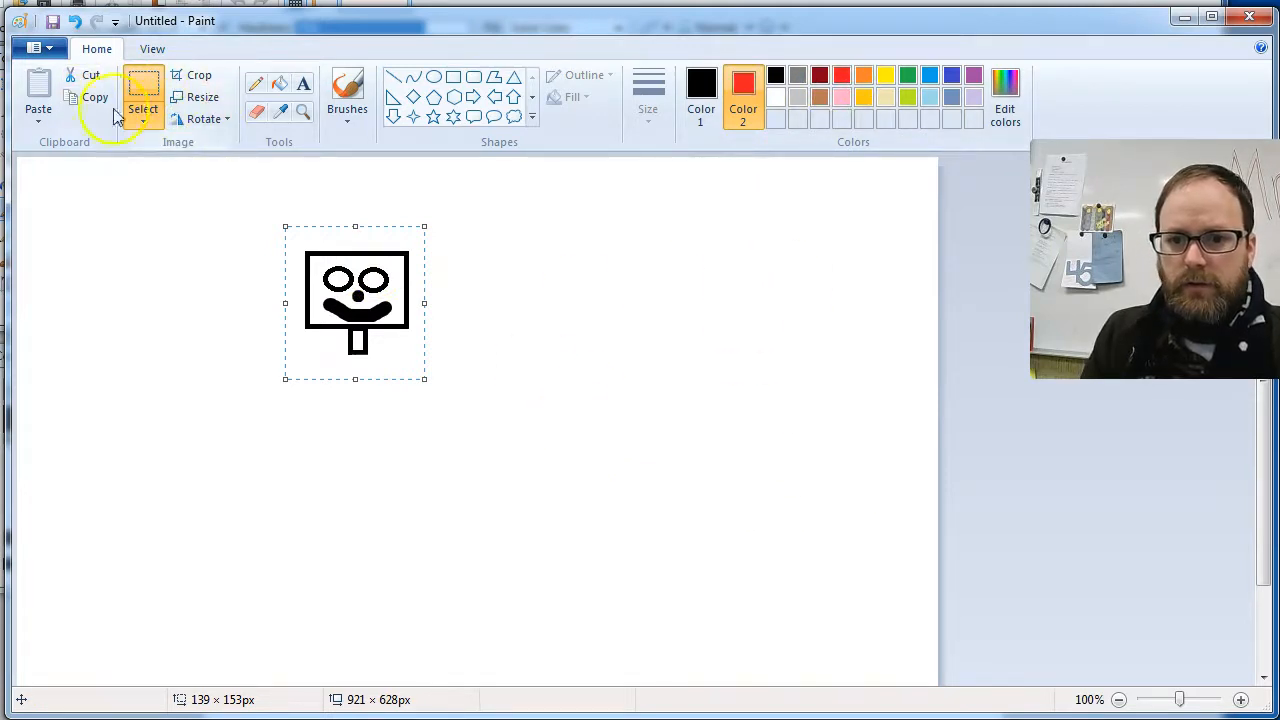
Step: Fill the canvas around the face with black, select the face with a rectangle about 154 by 164 px, and move it right
click(281, 86)
click(686, 349)
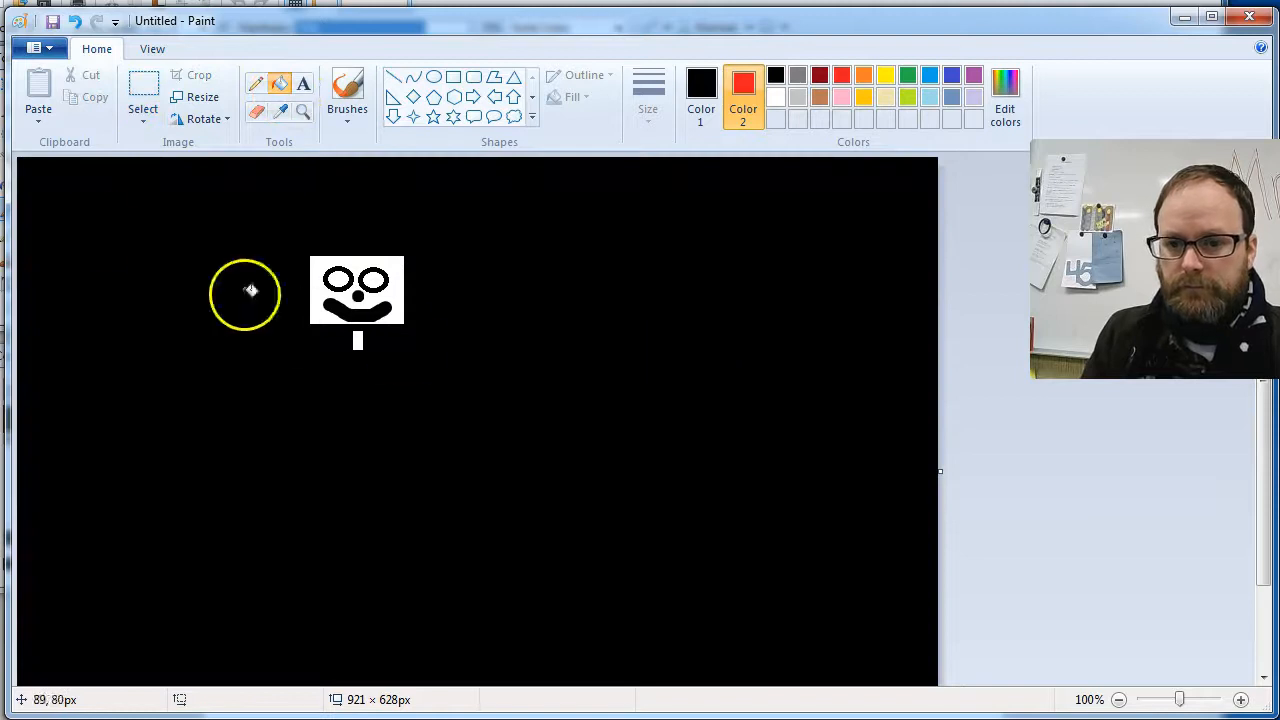
click(143, 95)
mouse_move(279, 222)
mouse_down()
mouse_move(377, 360)
mouse_move(432, 385)
mouse_up()
drag(354, 298, 657, 362)
Step: Set Color 2 to black, turn on Transparent selection, and copy the face into a vertical column of four left of the red rectangle
click(743, 94)
drag(656, 364, 142, 564)
click(143, 119)
click(186, 298)
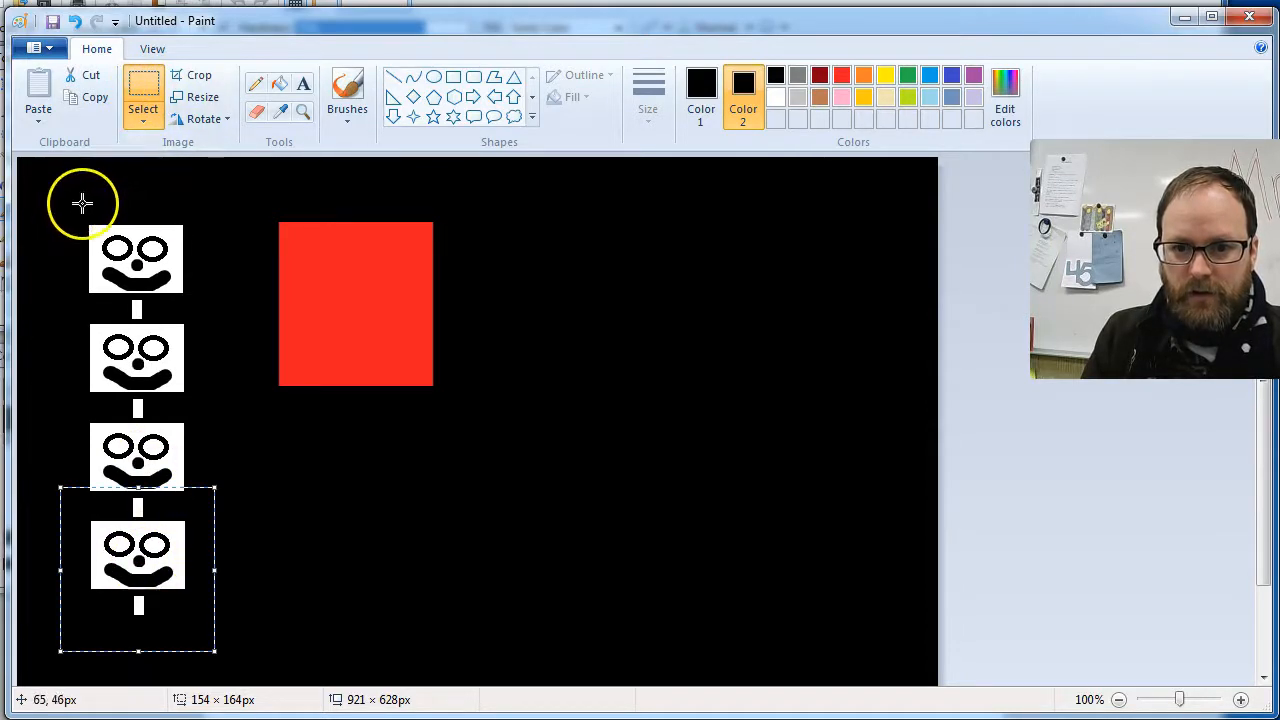
Step: Select the column of faces, about 116 by 415 px, and copy it rightward, and duplicate the resulting three-column block to make six columns
drag(82, 210, 205, 597)
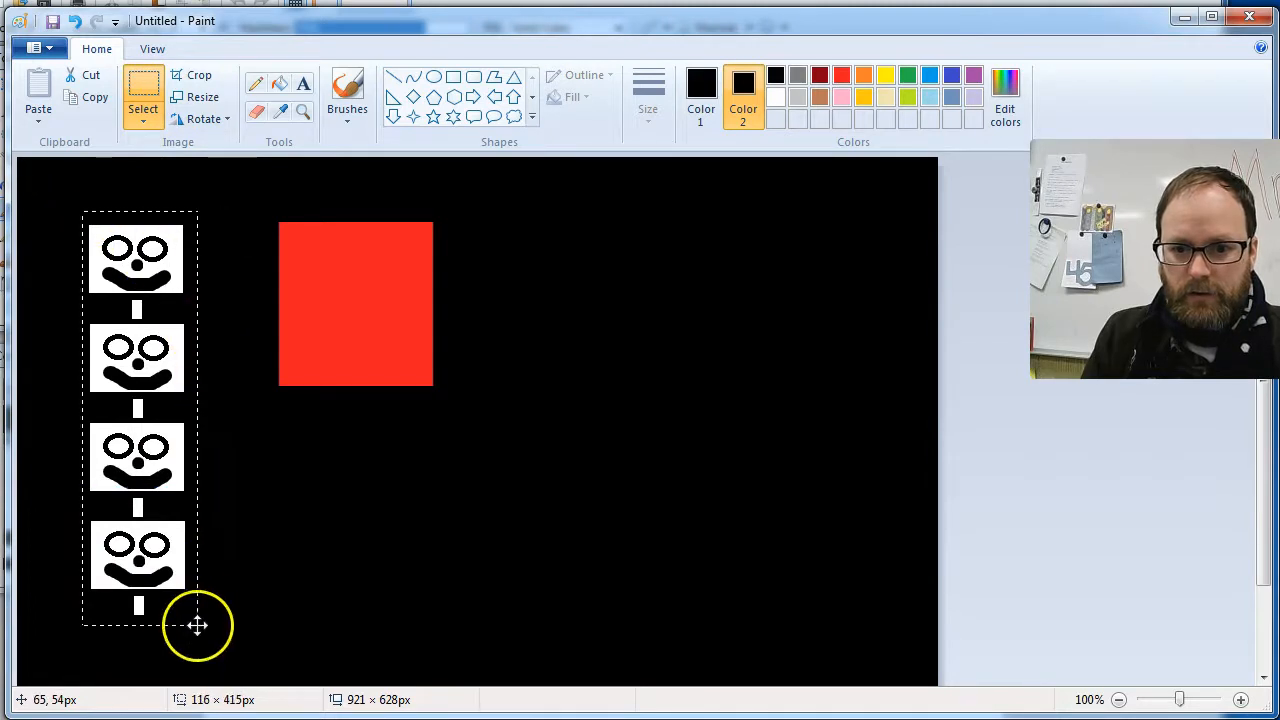
drag(149, 443, 348, 385)
drag(83, 213, 395, 624)
drag(225, 458, 531, 451)
Step: Select the six-column block of faces, about 631 by 409 px, and copy it above, below and to the right until faces cover the canvas
drag(80, 210, 712, 625)
mouse_move(114, 357)
mouse_down()
mouse_move(735, 380)
mouse_move(760, 360)
mouse_move(724, 390)
mouse_move(789, 387)
mouse_move(668, 284)
mouse_move(250, 117)
mouse_move(172, 0)
mouse_up()
drag(240, 175, 860, 175)
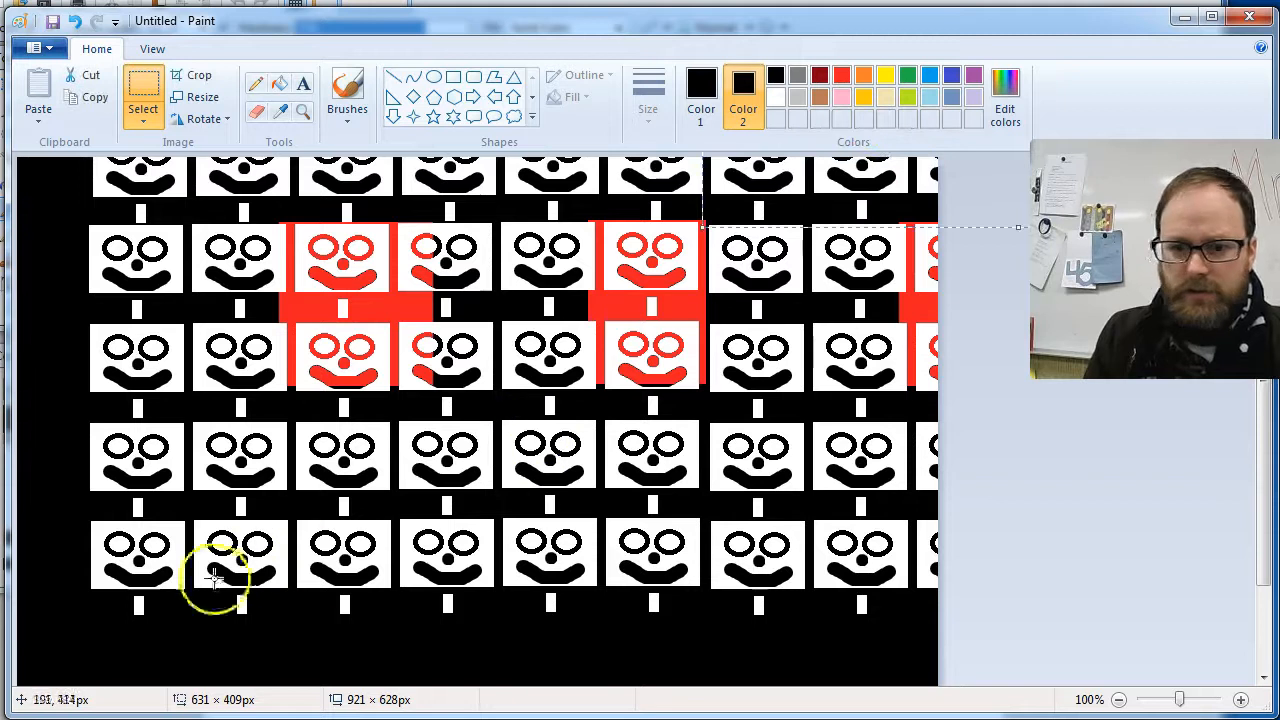
drag(766, 206, 594, 695)
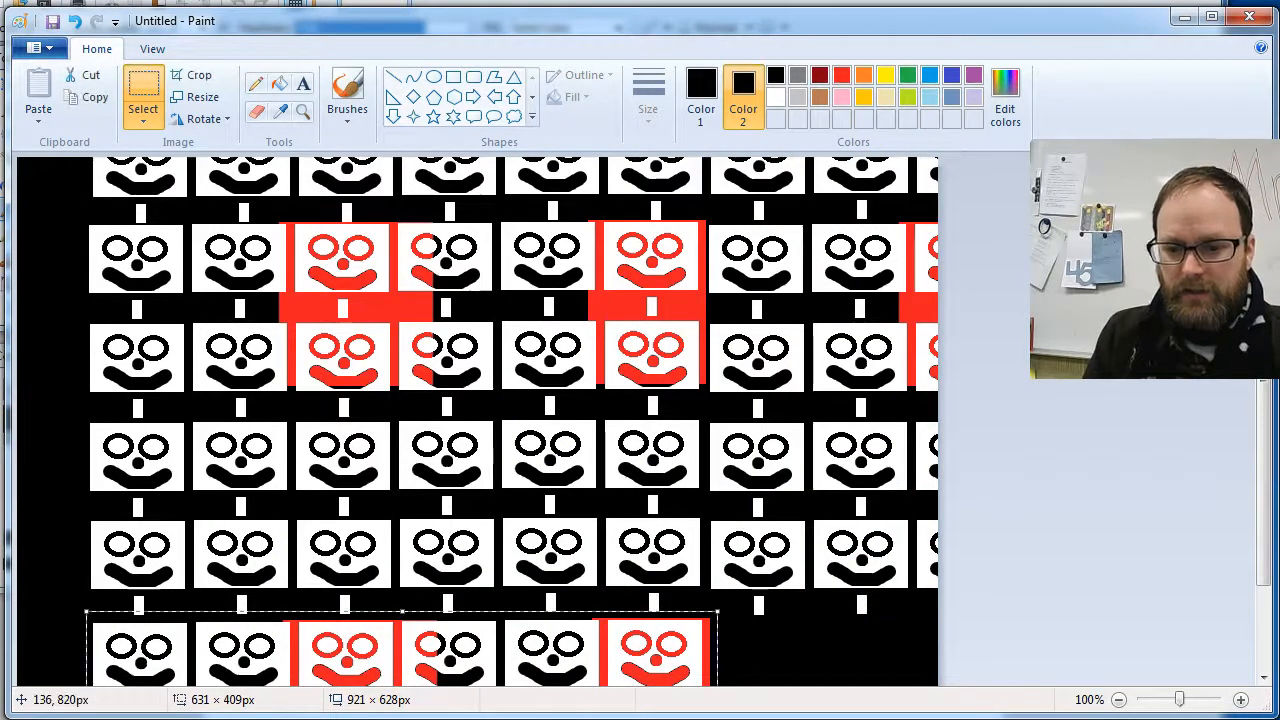
drag(329, 651, 948, 654)
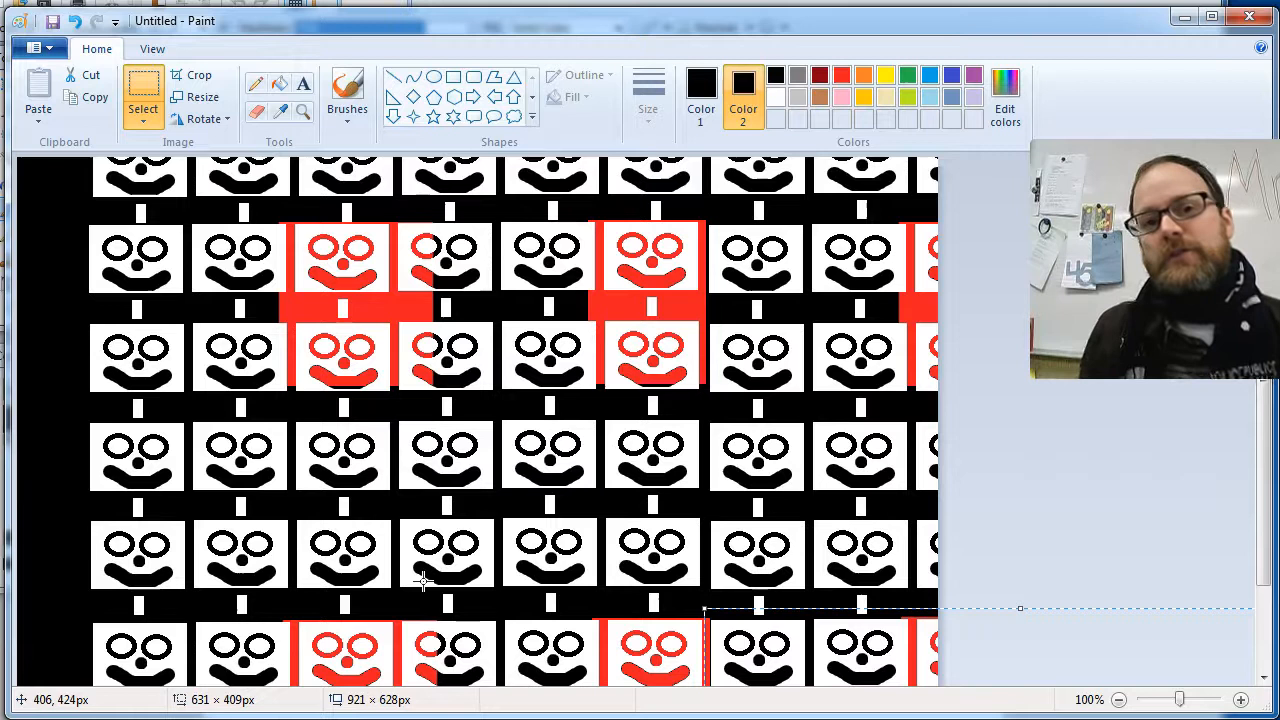
Step: Switch to free-form selection, try copying a scribbled area across the faces with Transparent selection on and off, and undo those copies
click(145, 120)
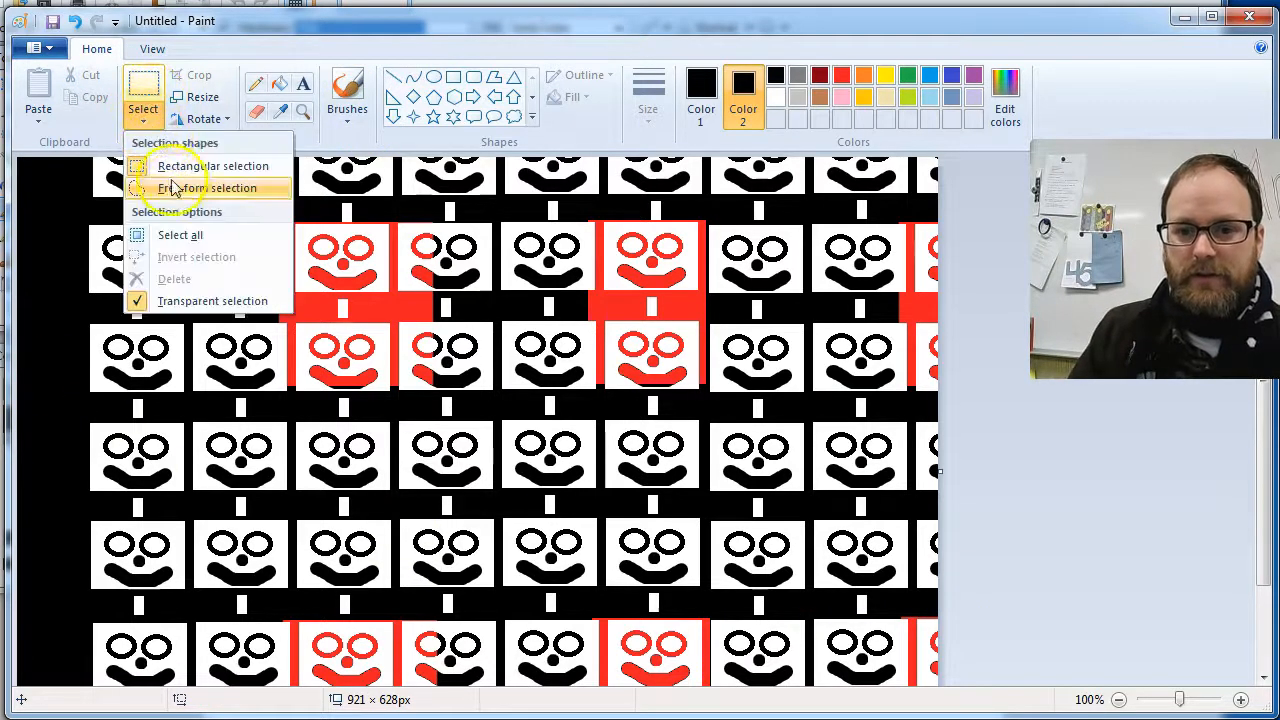
click(165, 187)
mouse_move(196, 336)
mouse_down()
mouse_move(290, 230)
mouse_move(430, 379)
mouse_move(695, 276)
mouse_move(250, 388)
mouse_move(292, 304)
mouse_move(30, 493)
mouse_move(484, 397)
mouse_move(383, 338)
mouse_move(564, 525)
mouse_move(127, 457)
mouse_move(70, 396)
mouse_move(505, 635)
mouse_move(358, 548)
mouse_move(438, 422)
mouse_move(425, 383)
mouse_move(653, 375)
mouse_move(438, 403)
mouse_move(478, 357)
mouse_move(400, 310)
mouse_up()
click(145, 118)
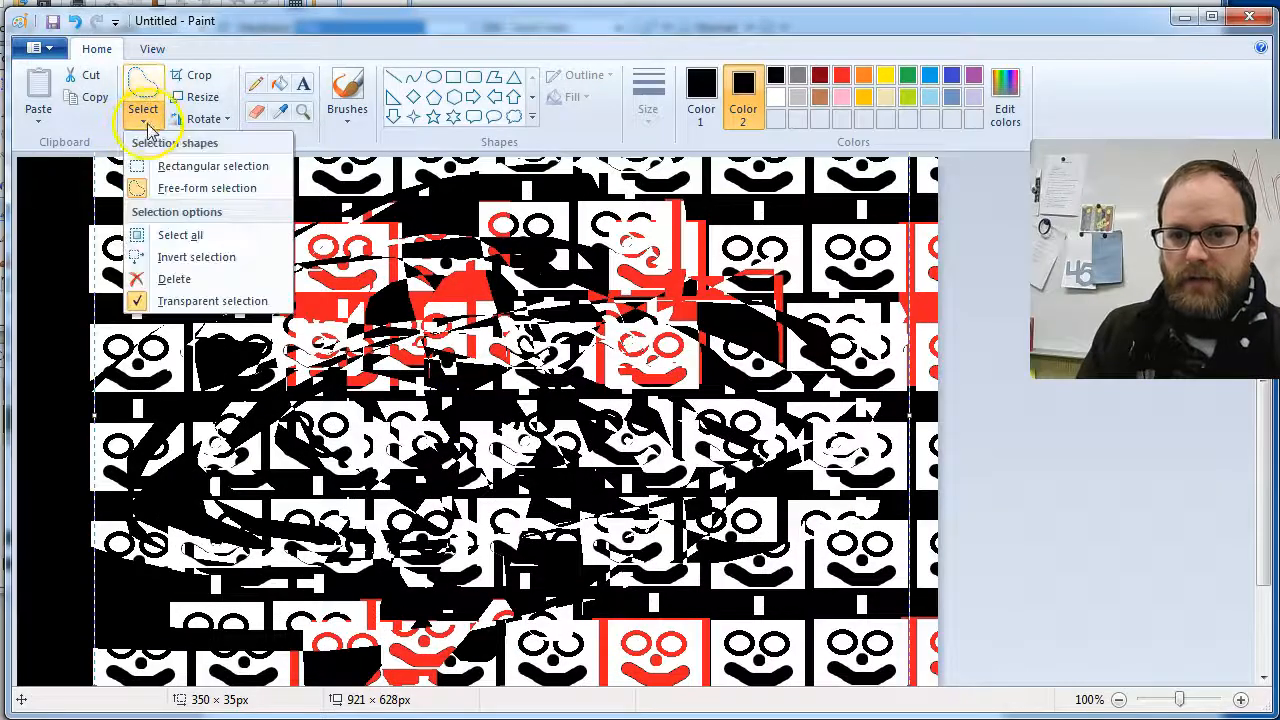
click(190, 302)
mouse_move(200, 286)
mouse_down()
mouse_move(484, 360)
mouse_move(451, 372)
mouse_move(361, 343)
mouse_move(519, 322)
mouse_move(629, 385)
mouse_move(509, 400)
mouse_up()
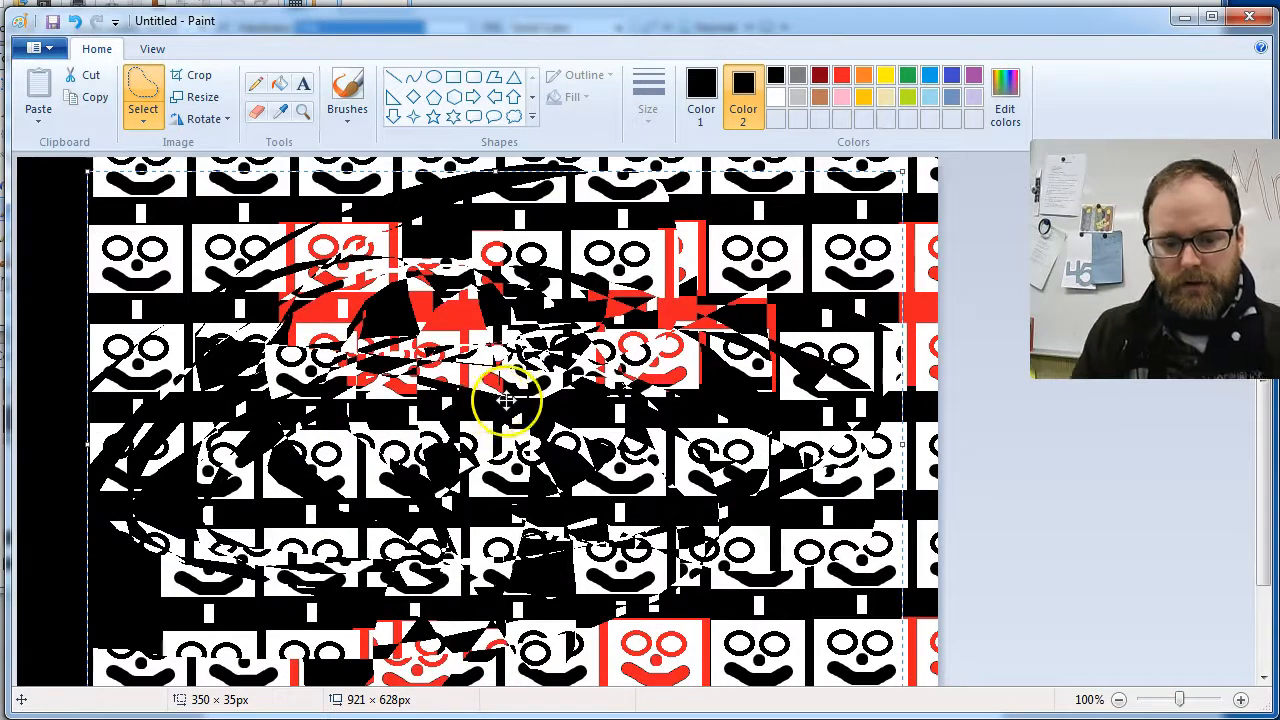
key(ctrl+z)
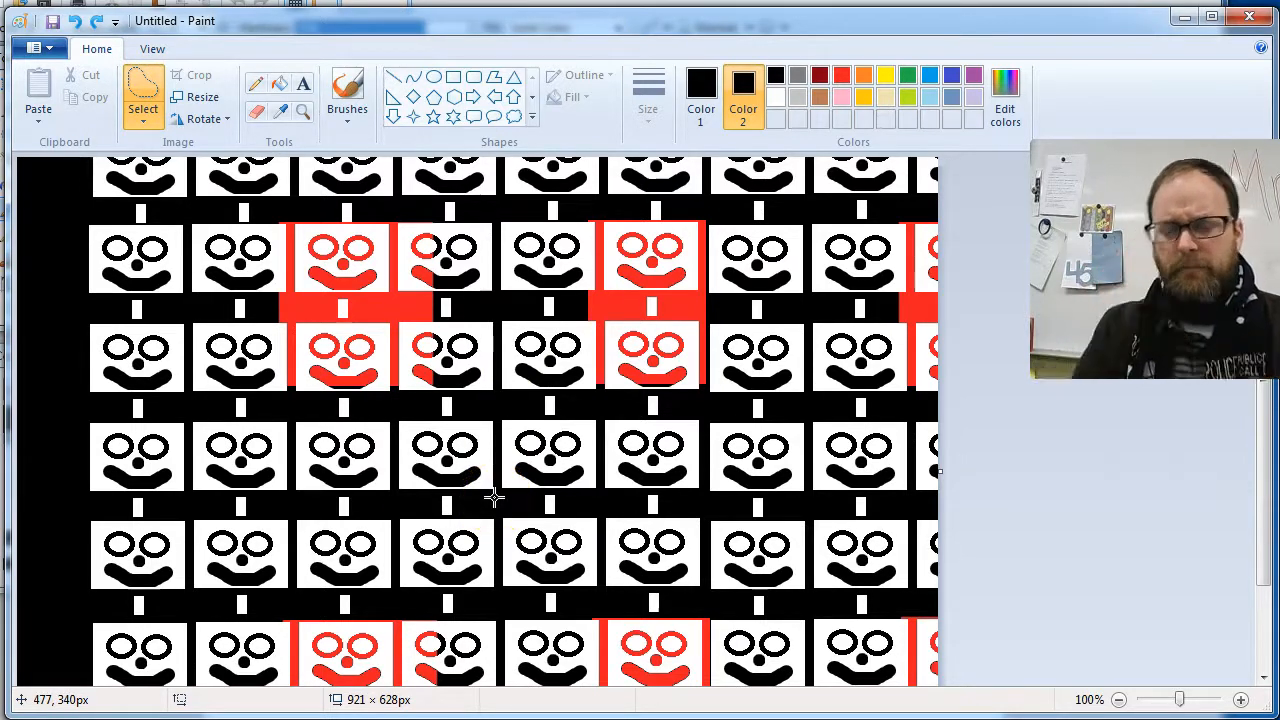
Step: Outline a face near the canvas's upper left with a free-form selection and copy it several times over the neighbouring faces
click(138, 120)
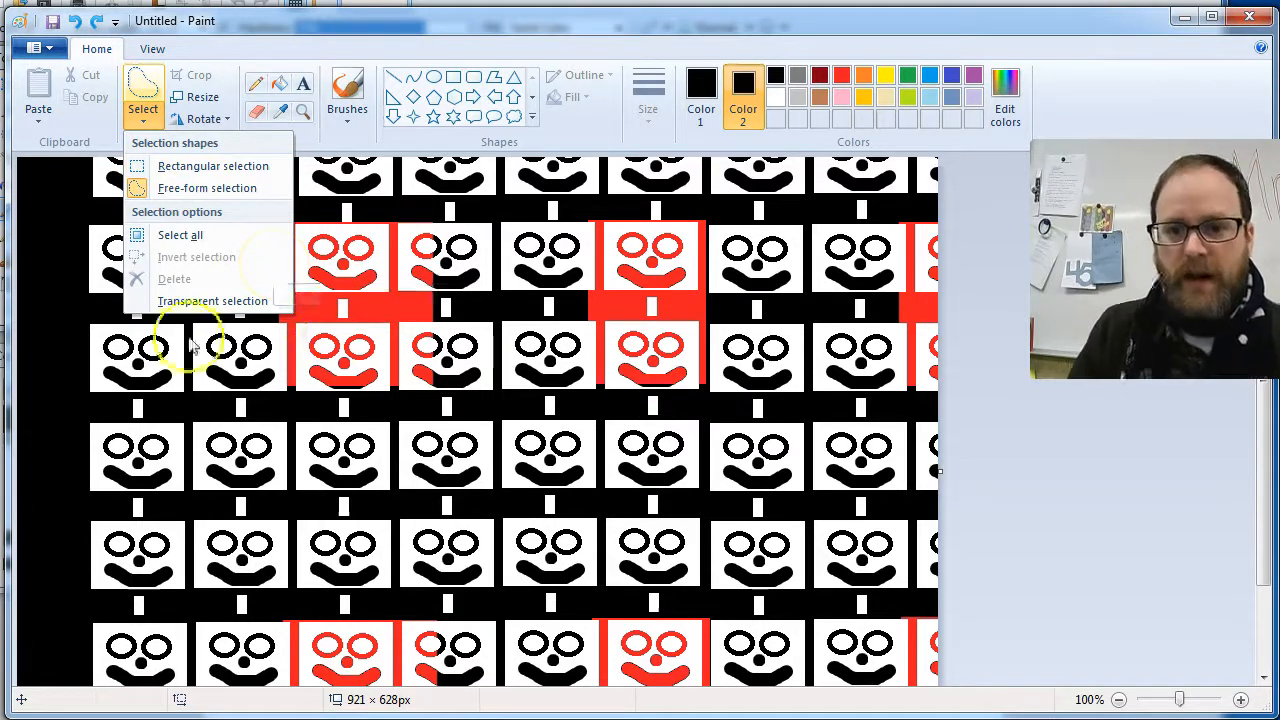
click(528, 301)
mouse_move(70, 215)
mouse_down()
mouse_move(166, 294)
mouse_move(129, 223)
mouse_move(80, 210)
mouse_up()
mouse_move(138, 268)
mouse_down()
mouse_move(196, 322)
mouse_move(172, 290)
mouse_move(418, 278)
mouse_move(590, 350)
mouse_move(128, 380)
mouse_move(109, 286)
mouse_move(287, 292)
mouse_up()
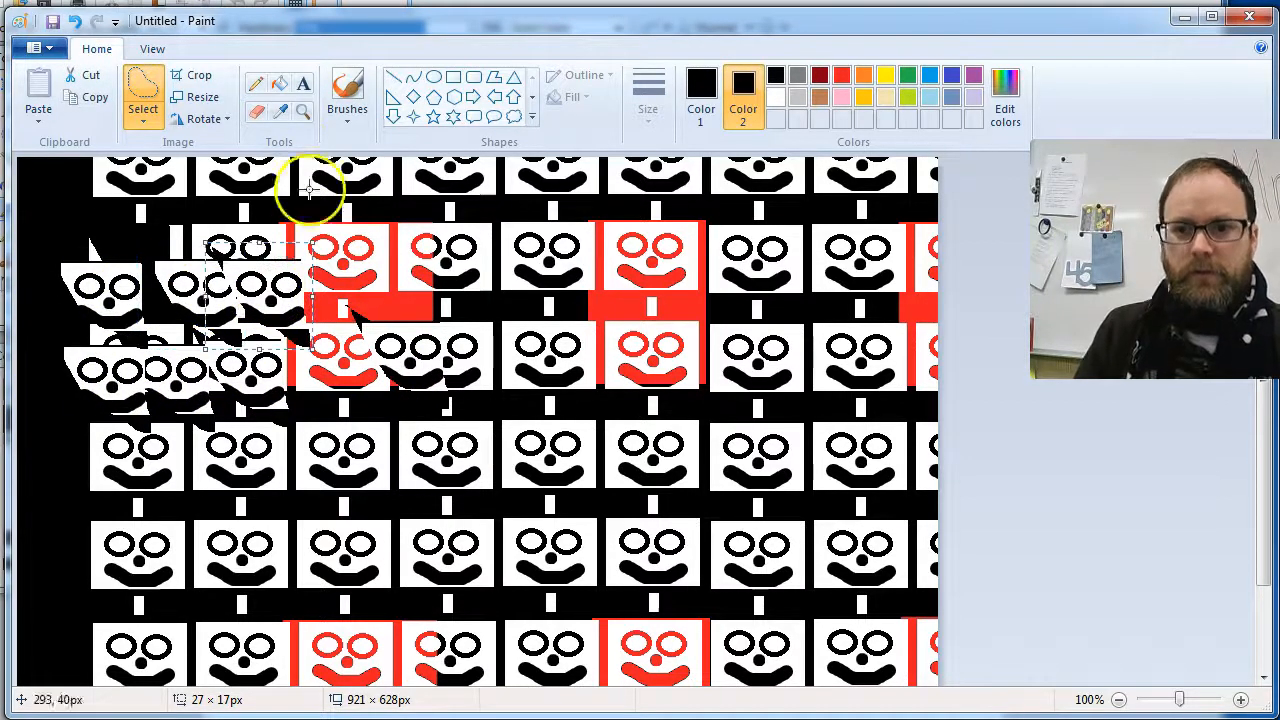